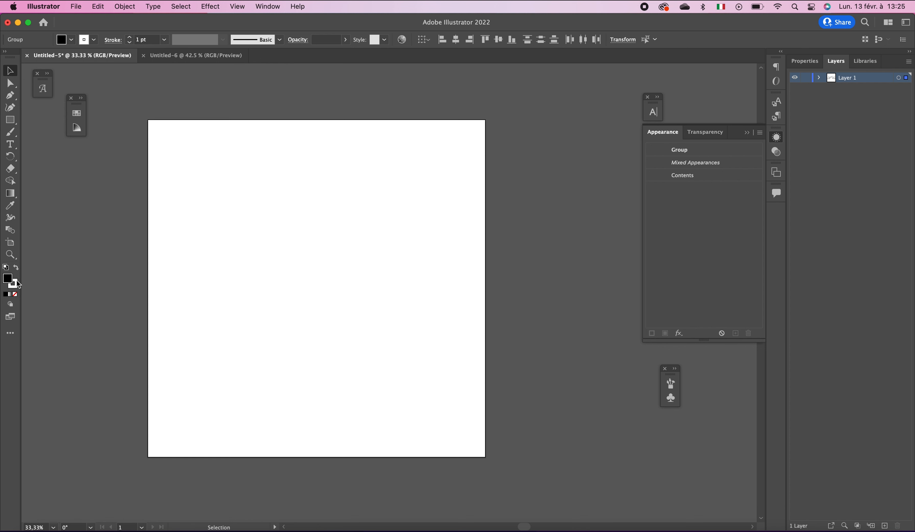
# - Create a 1080 × 1080 px rectangle with black fill and no stroke, and centre it on the artboard both ways
pyautogui.click(18, 285)
pyautogui.click(15, 294)
pyautogui.click(8, 280)
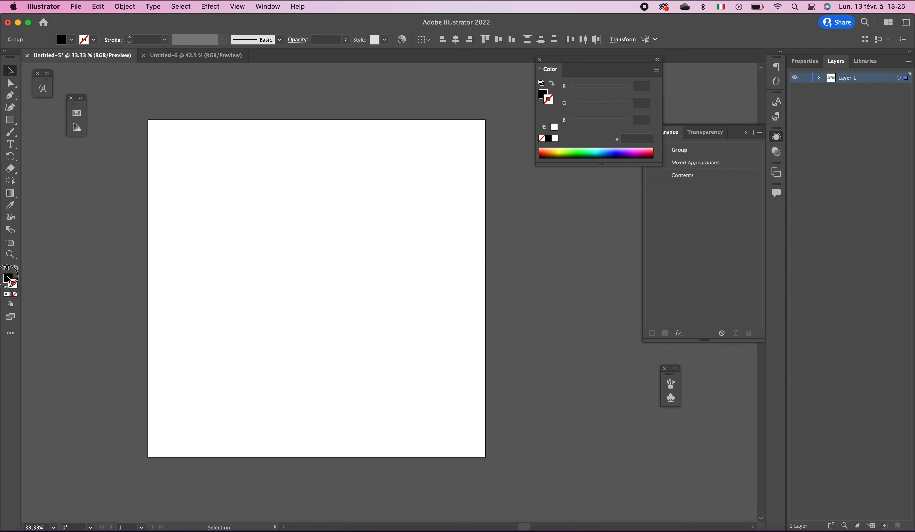
pyautogui.click(10, 120)
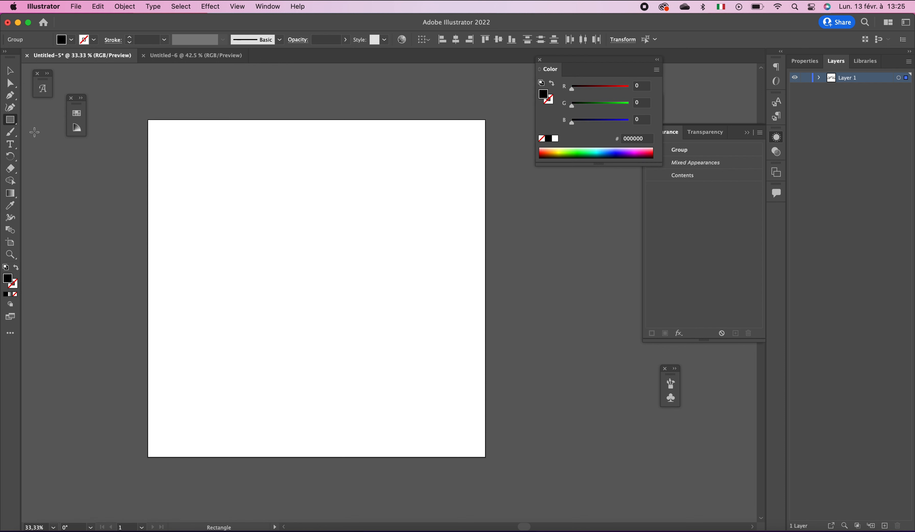
pyautogui.click(222, 194)
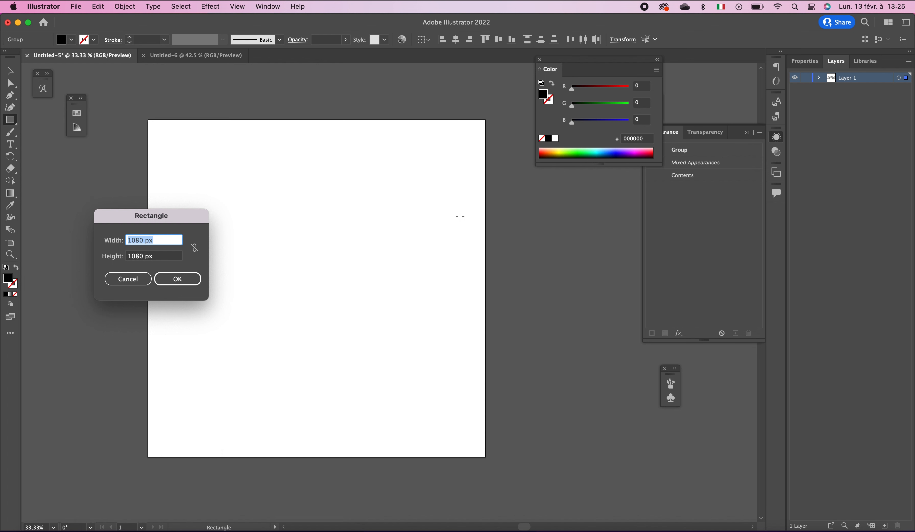
pyautogui.click(178, 260)
pyautogui.click(178, 279)
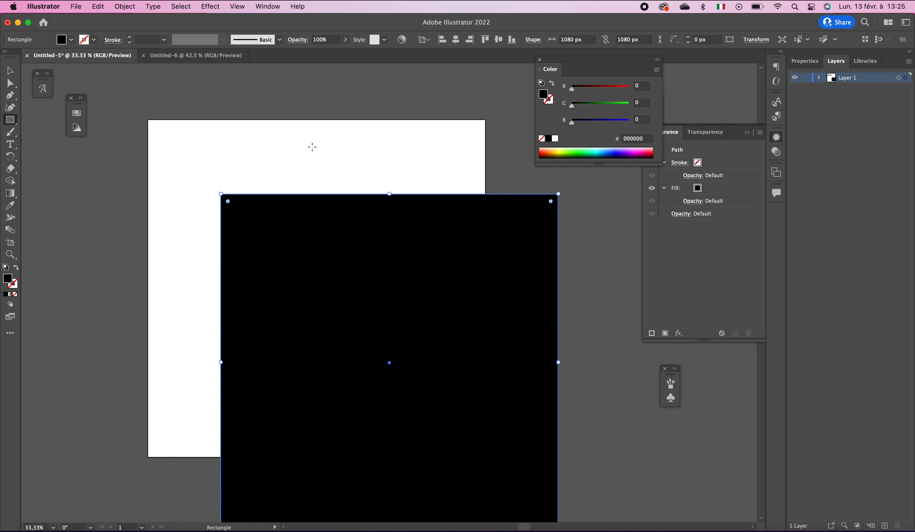
pyautogui.click(460, 42)
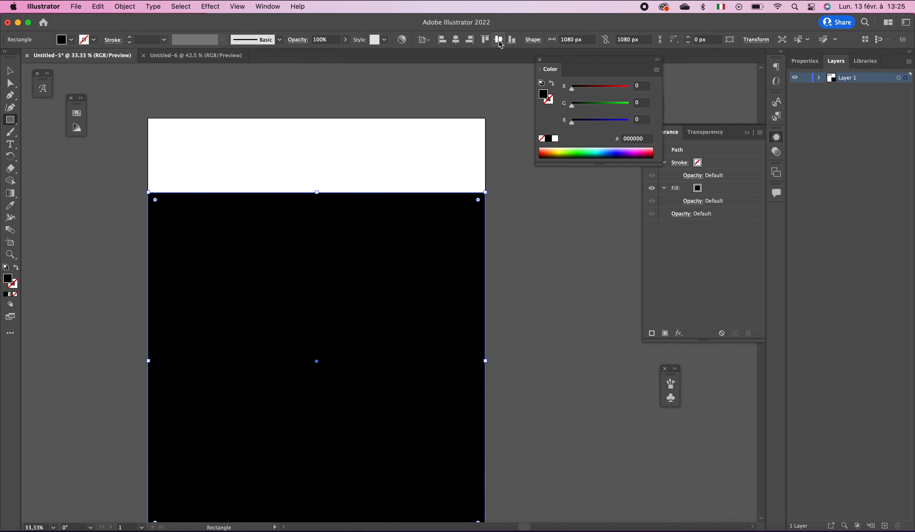
pyautogui.click(499, 40)
# - Lock the black background rectangle
pyautogui.click(11, 72)
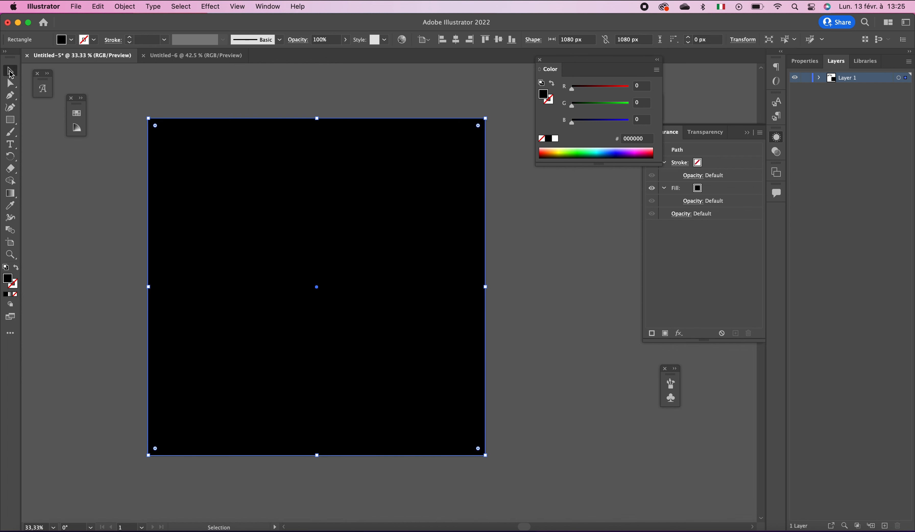
pyautogui.click(231, 83)
pyautogui.click(266, 167)
pyautogui.click(125, 6)
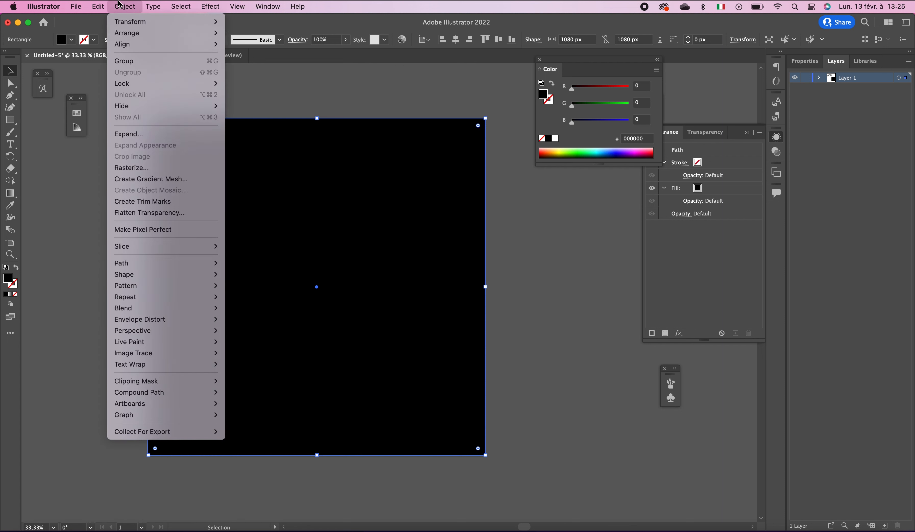
pyautogui.moveTo(139, 83)
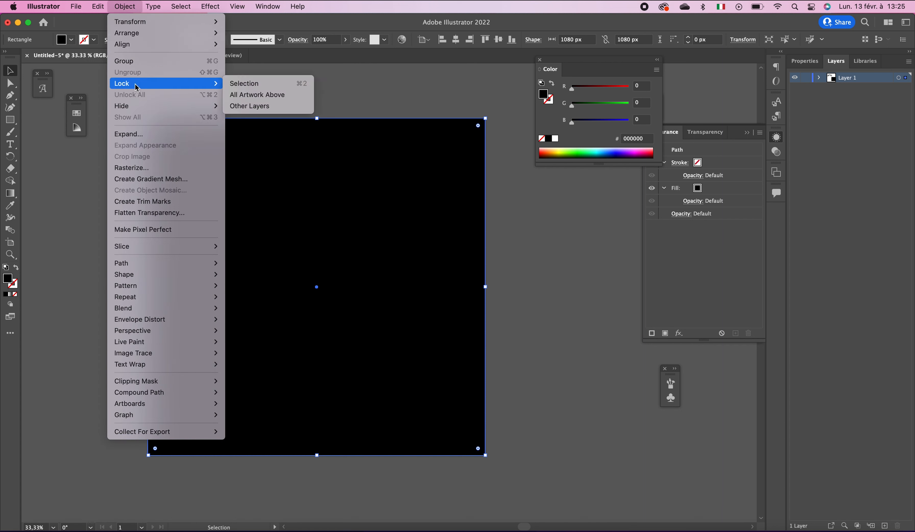
pyautogui.click(237, 84)
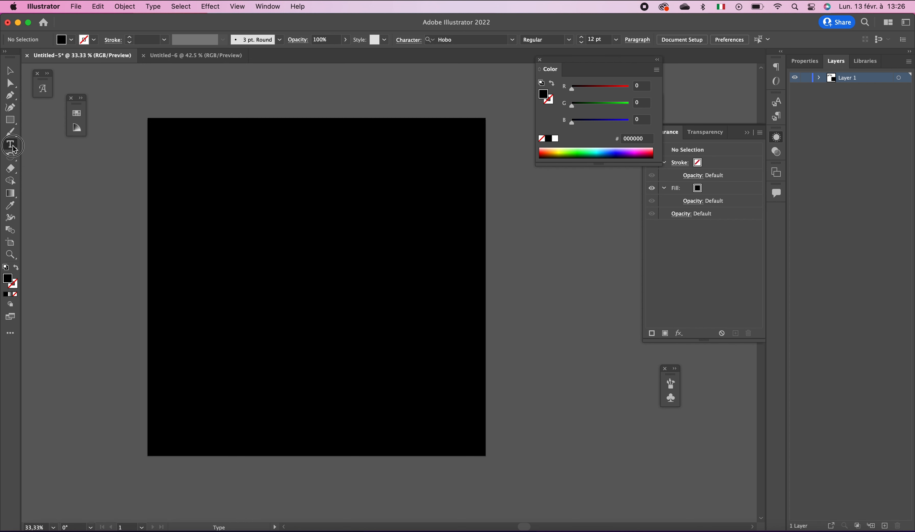
# - Add the text "1K" over the black background and fill it with white
pyautogui.press('t')
pyautogui.click(211, 199)
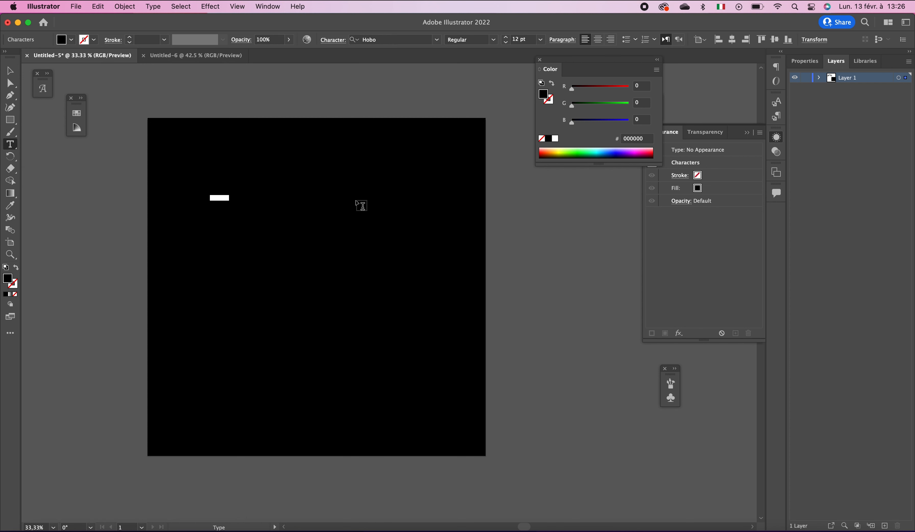
pyautogui.write('M')
pyautogui.click(10, 70)
pyautogui.click(71, 40)
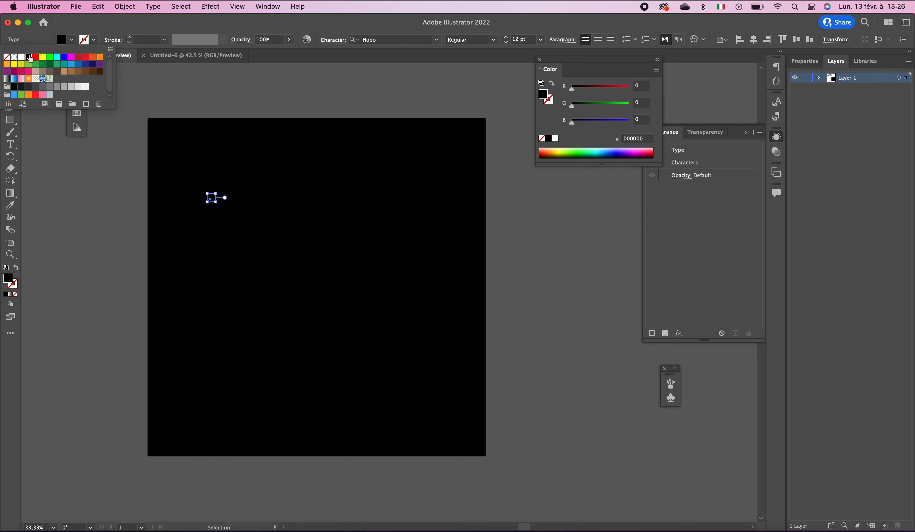
pyautogui.click(27, 60)
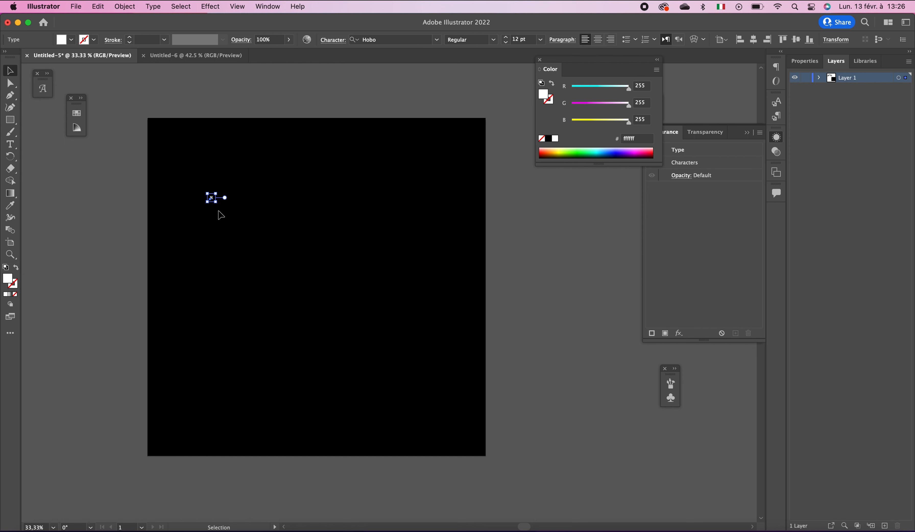
# - Enlarge the 1K text to a font size of about 432 pt near the middle of the artboard
pyautogui.moveTo(216, 202); pyautogui.dragTo(329, 284)
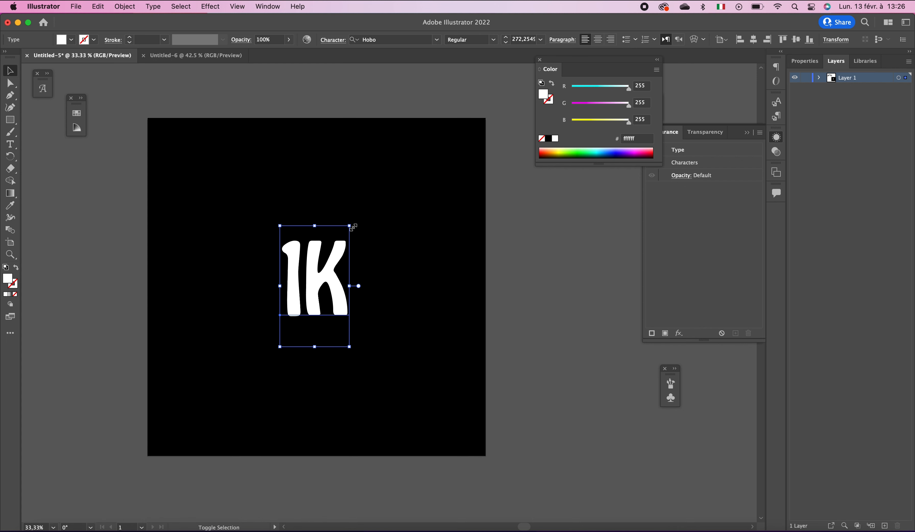
pyautogui.moveTo(354, 228); pyautogui.dragTo(402, 184)
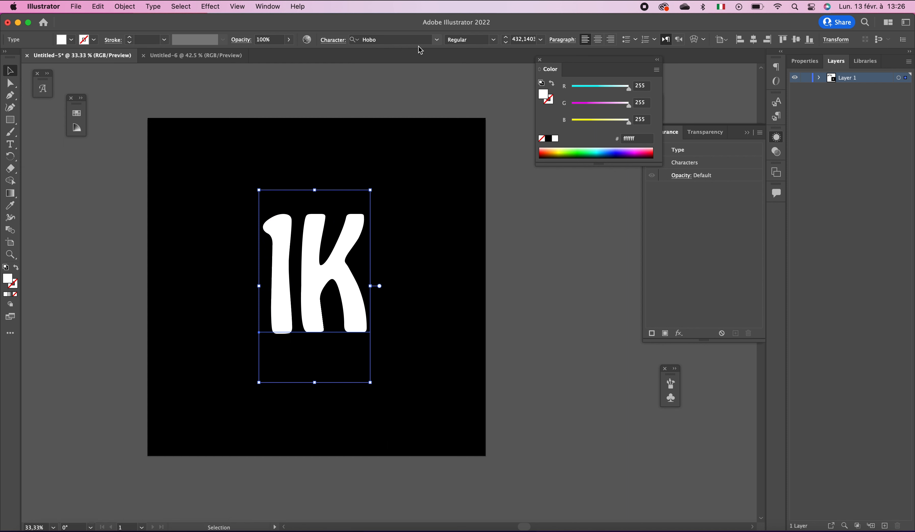
pyautogui.click(386, 90)
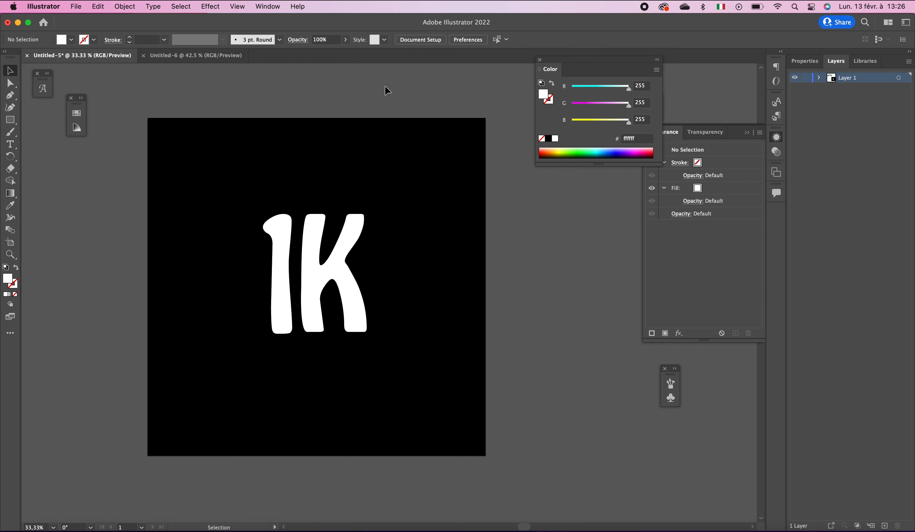
# - Change the font of the 1K text to Impact
pyautogui.press('super+a')
pyautogui.click(401, 39)
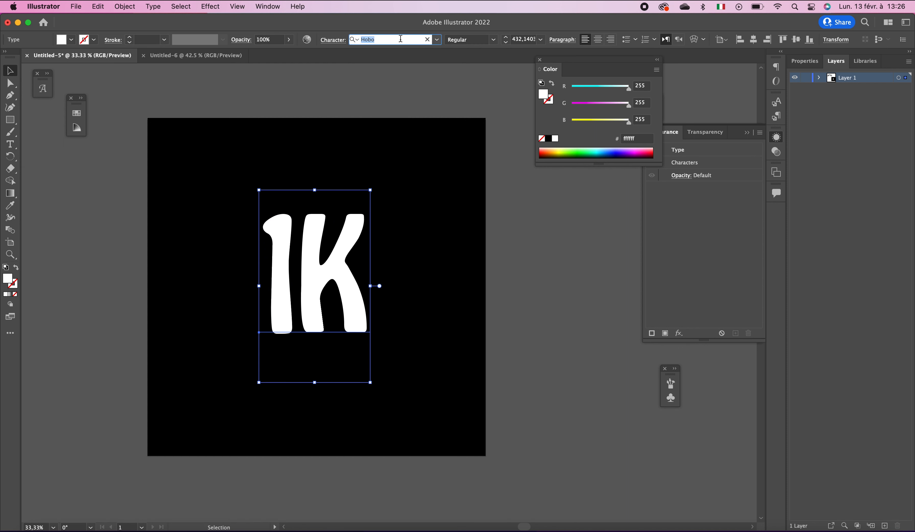
pyautogui.write('im')
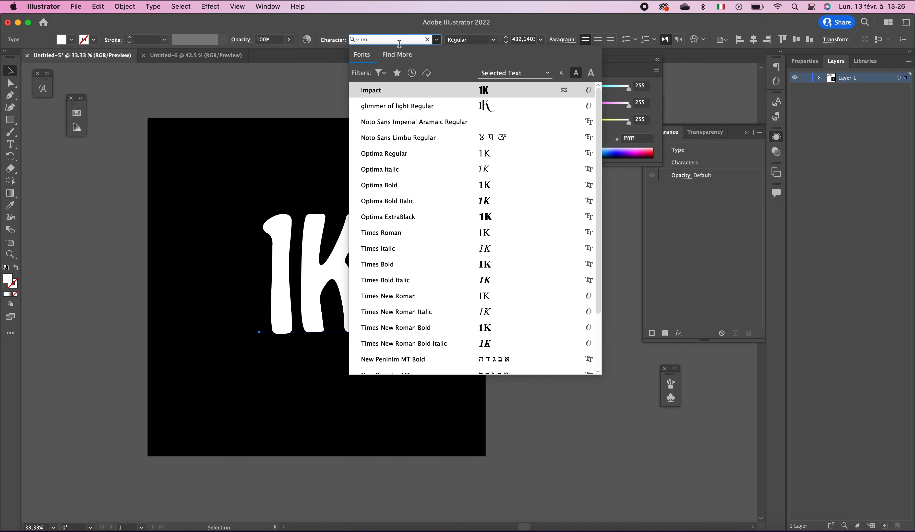
pyautogui.click(393, 90)
pyautogui.click(383, 84)
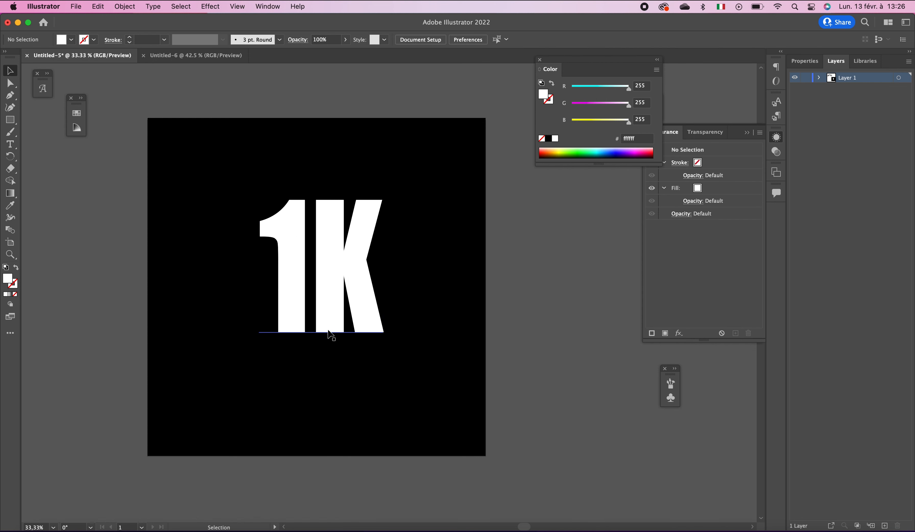
# - Shrink the 1K text to about 416 pt and reposition it at the centre of the artboard
pyautogui.moveTo(327, 330)
pyautogui.mouseDown()
pyautogui.moveTo(315, 345)
pyautogui.moveTo(325, 340)
pyautogui.mouseUp()
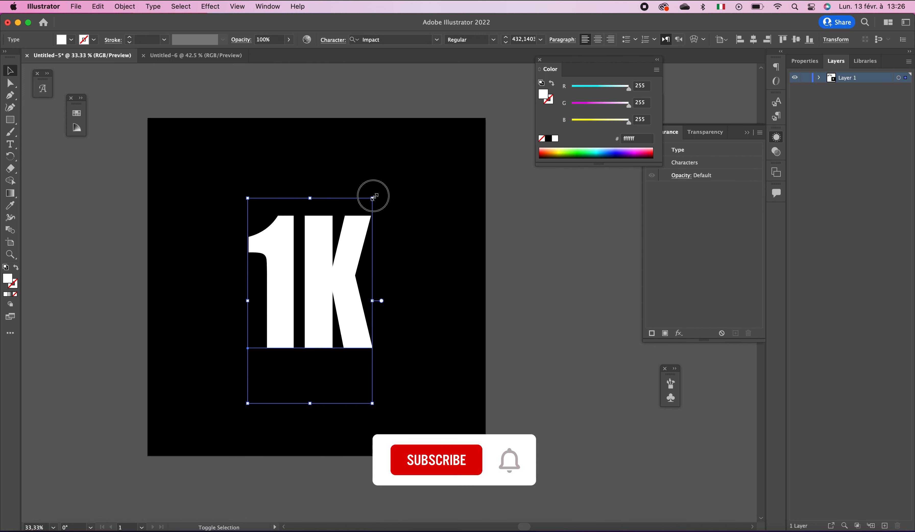
pyautogui.moveTo(372, 198); pyautogui.dragTo(370, 201)
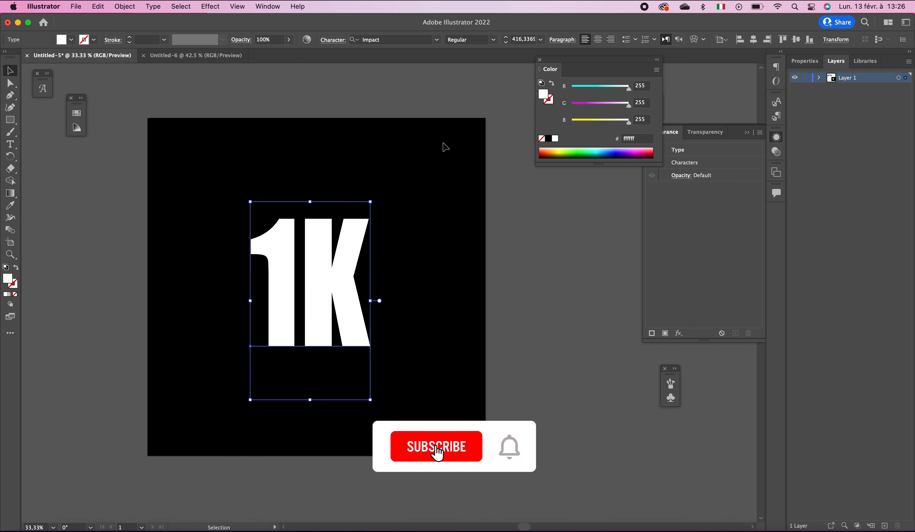
pyautogui.click(753, 39)
pyautogui.click(796, 39)
pyautogui.click(346, 227)
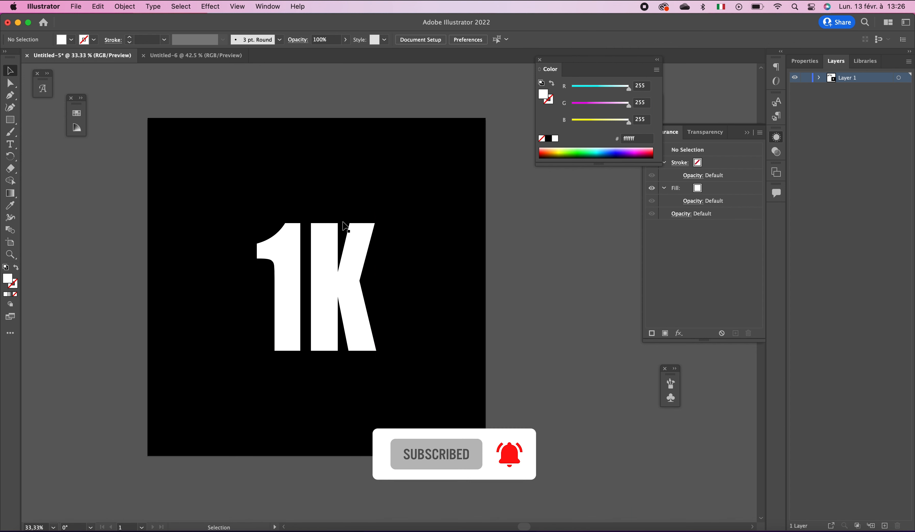
# - Convert the 1K text to outlines and expand the resulting shapes
pyautogui.click(335, 271)
pyautogui.click(180, 6)
pyautogui.moveTo(155, 8)
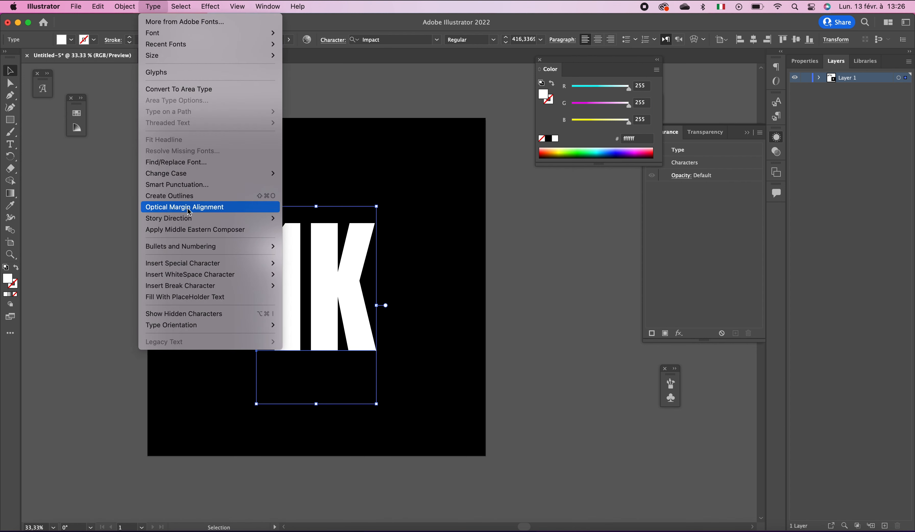
pyautogui.click(188, 196)
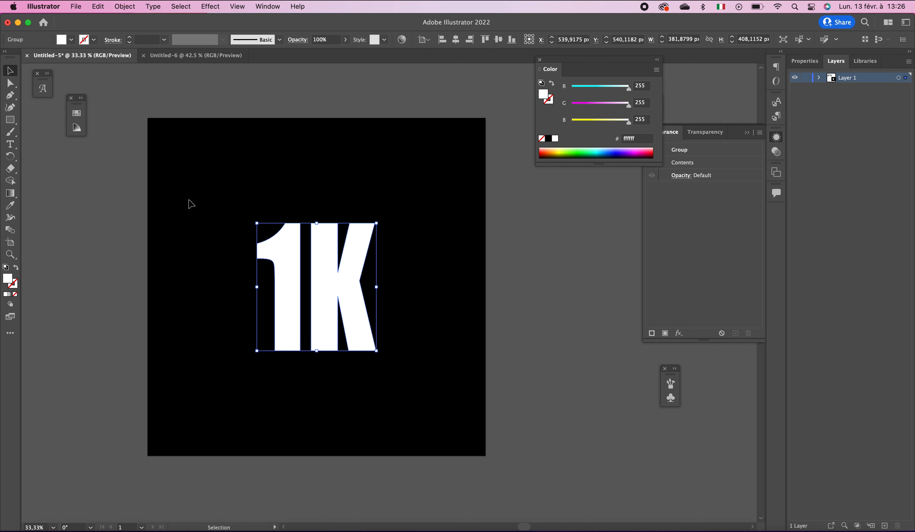
pyautogui.click(125, 6)
pyautogui.click(135, 134)
pyautogui.click(543, 251)
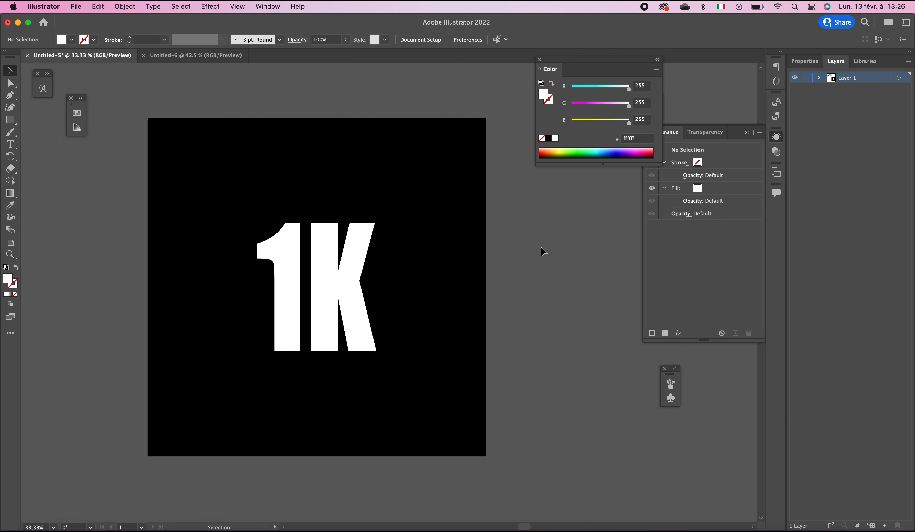
# - Apply the Inflate 3D type to the outlined 1K group using 3D and Materials
pyautogui.click(320, 289)
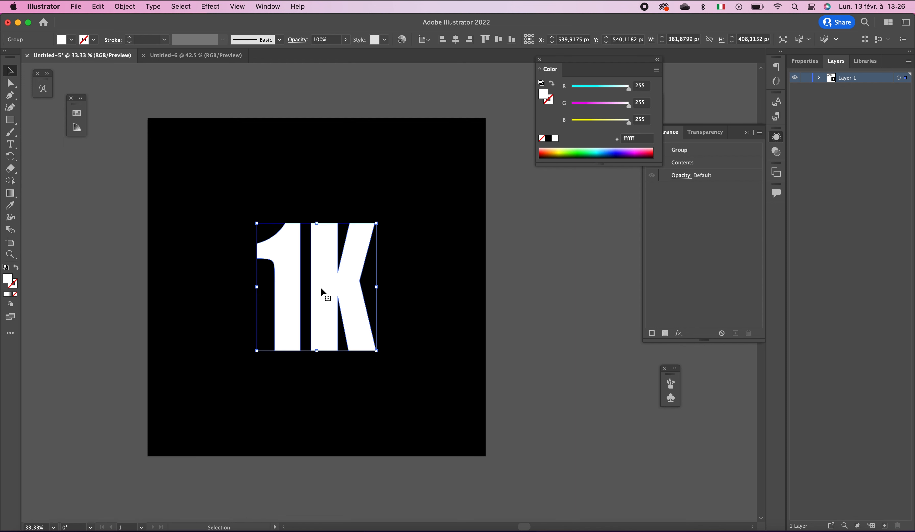
pyautogui.click(269, 6)
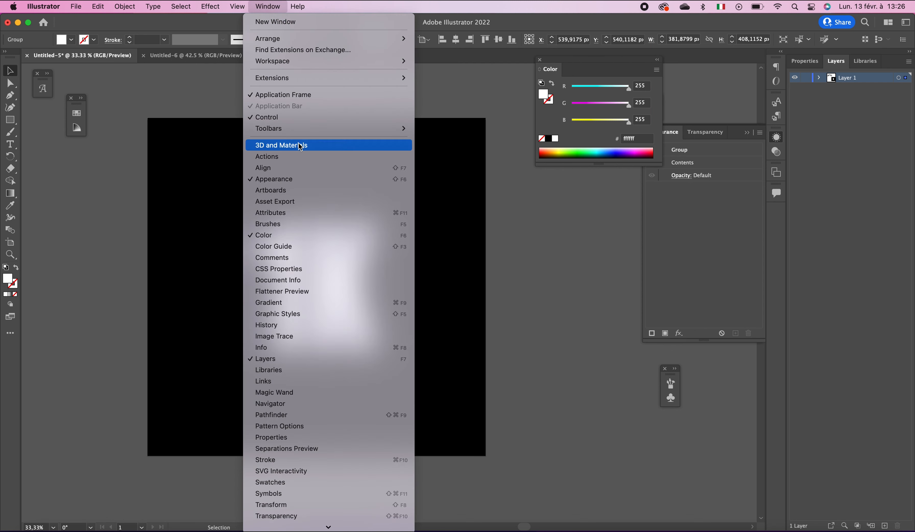
pyautogui.click(302, 152)
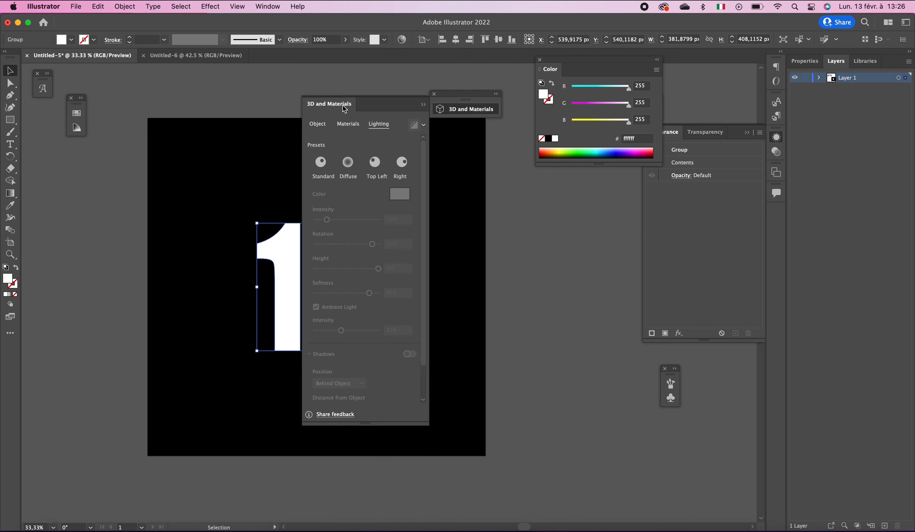
pyautogui.moveTo(343, 106); pyautogui.dragTo(469, 150)
pyautogui.click(444, 172)
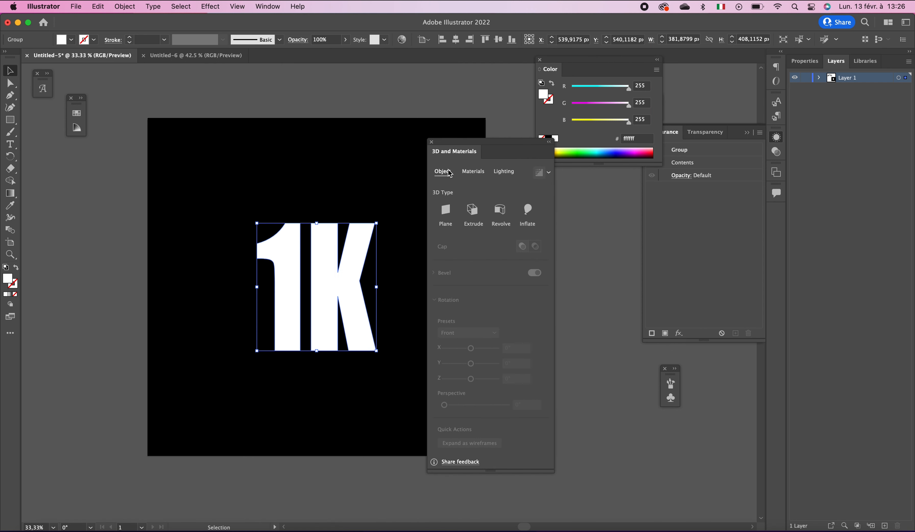
pyautogui.click(527, 210)
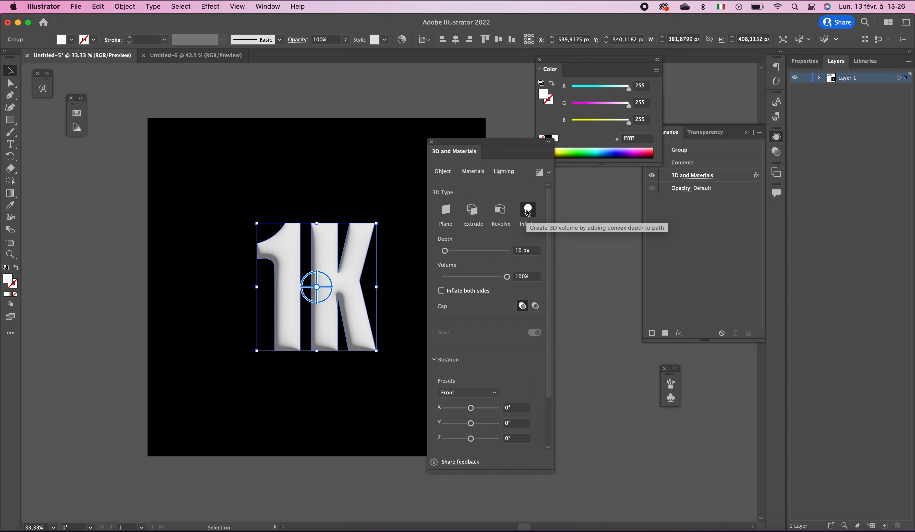
# - Apply the Gold Leaf Fold material to the inflated 1K group
pyautogui.click(473, 171)
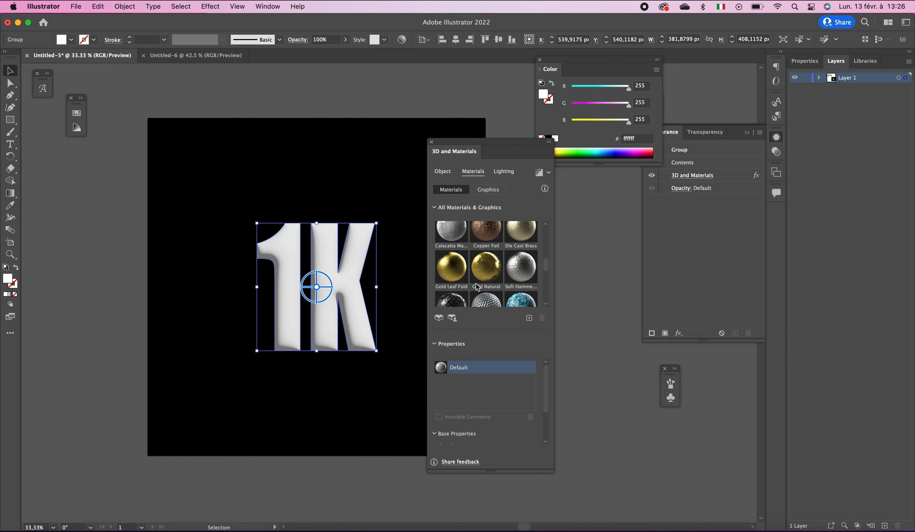
pyautogui.moveTo(547, 266)
pyautogui.mouseDown()
pyautogui.moveTo(547, 232)
pyautogui.moveTo(547, 268)
pyautogui.mouseUp()
pyautogui.click(444, 274)
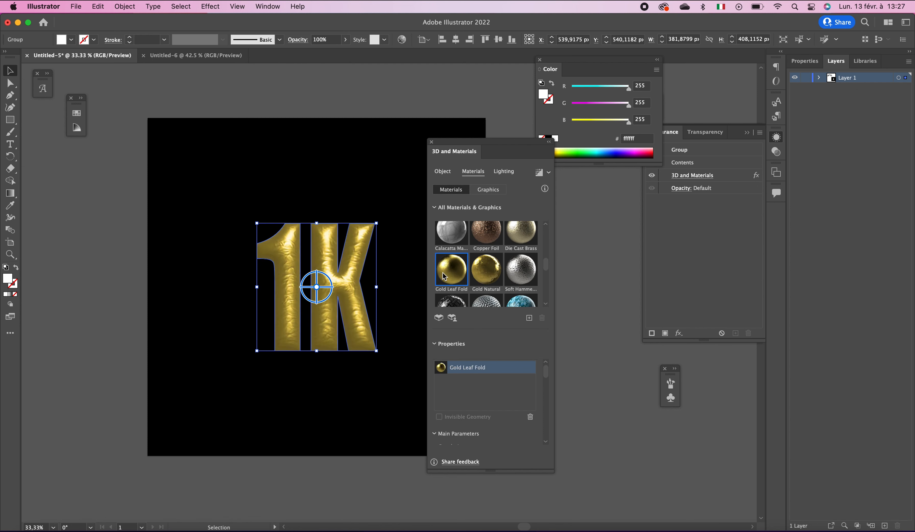
# - Raise the Repeat parameter of the Gold Leaf Fold material to slightly above 871
pyautogui.moveTo(545, 372); pyautogui.dragTo(545, 384)
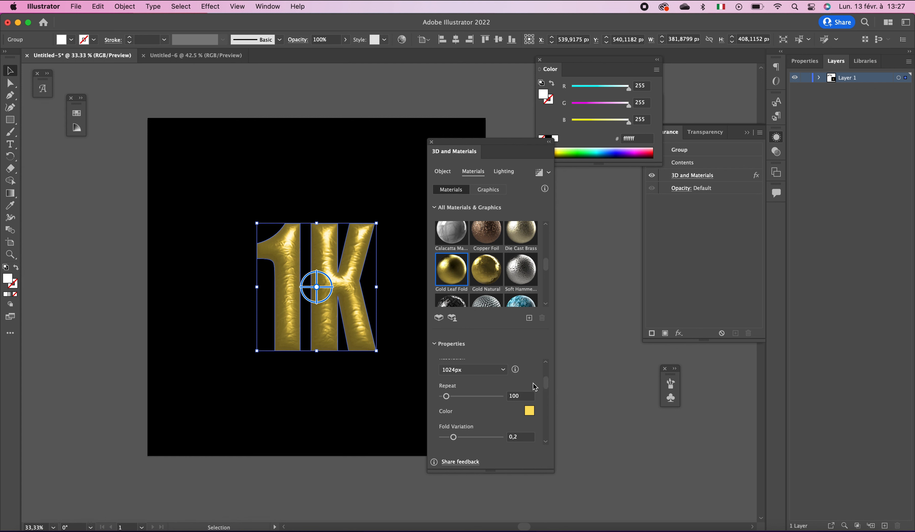
pyautogui.click(489, 396)
pyautogui.click(493, 397)
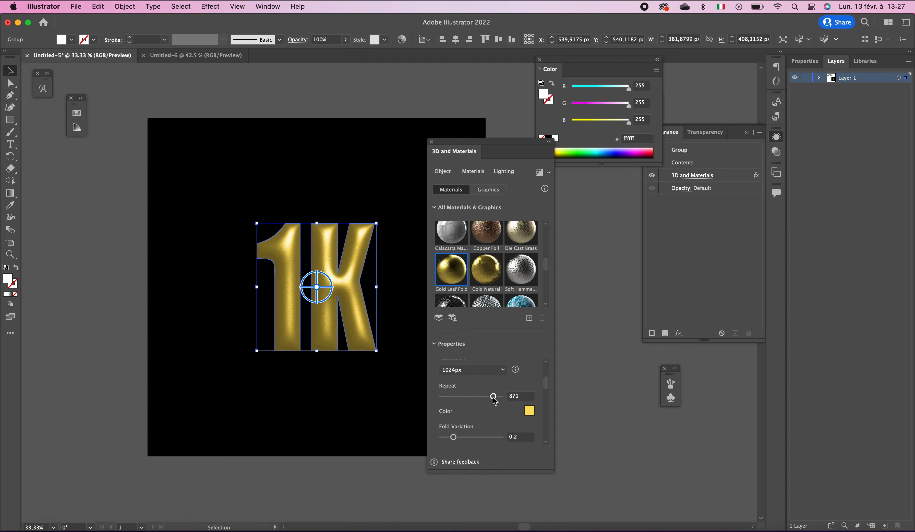
pyautogui.moveTo(495, 397); pyautogui.dragTo(499, 397)
pyautogui.moveTo(546, 384); pyautogui.dragTo(547, 365)
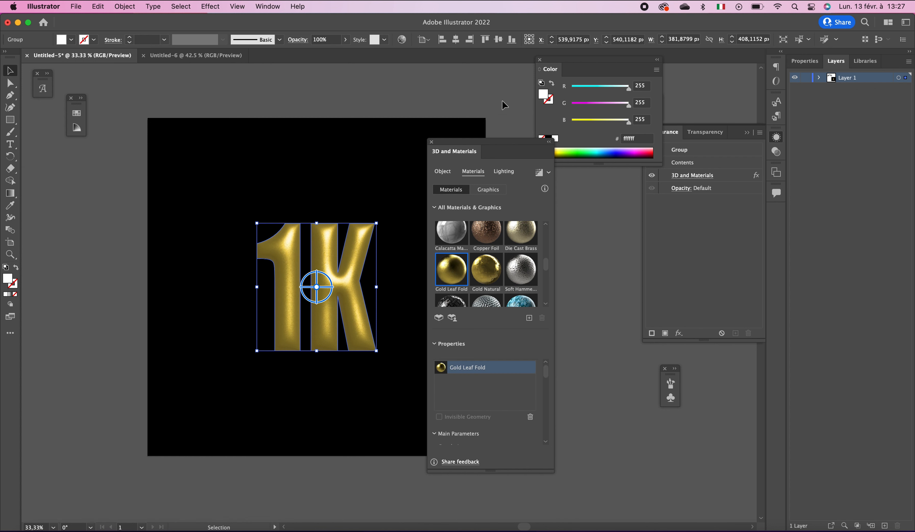
# - Set the 1K lettering's lighting to 35% intensity and 90° height
pyautogui.click(507, 172)
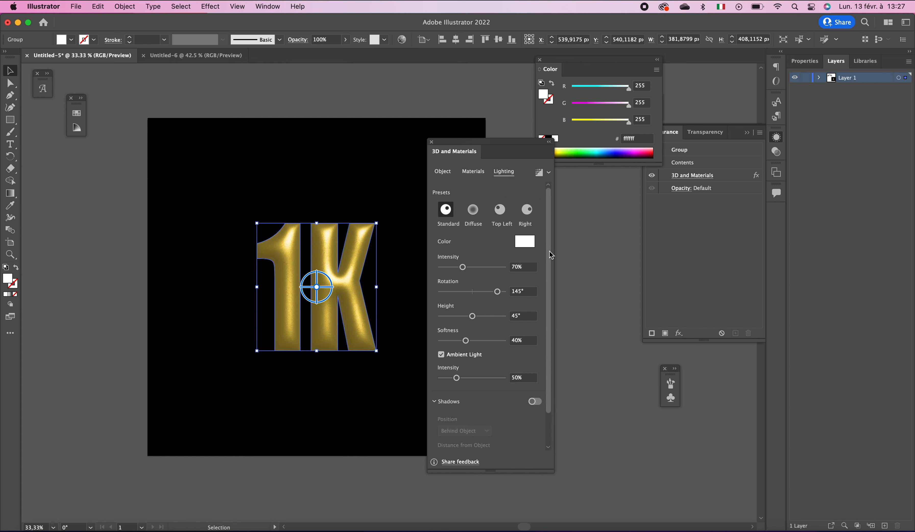
pyautogui.click(514, 266)
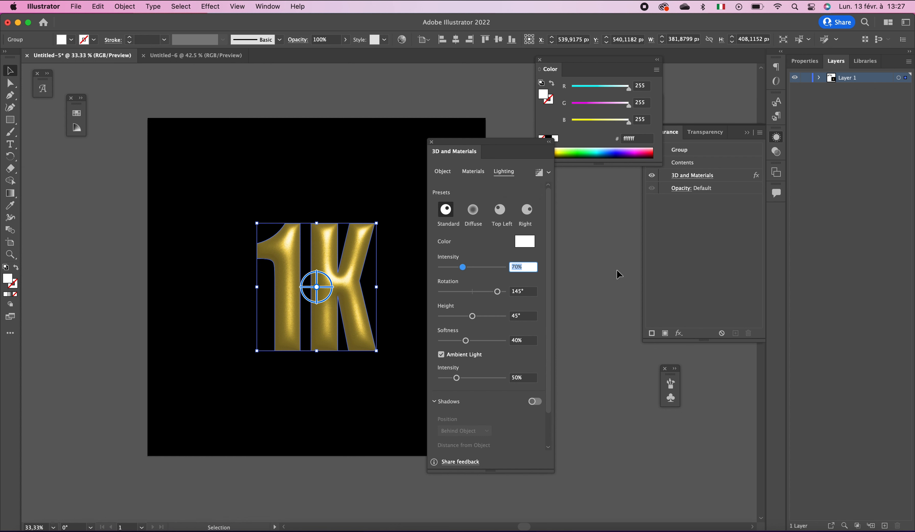
pyautogui.write('35')
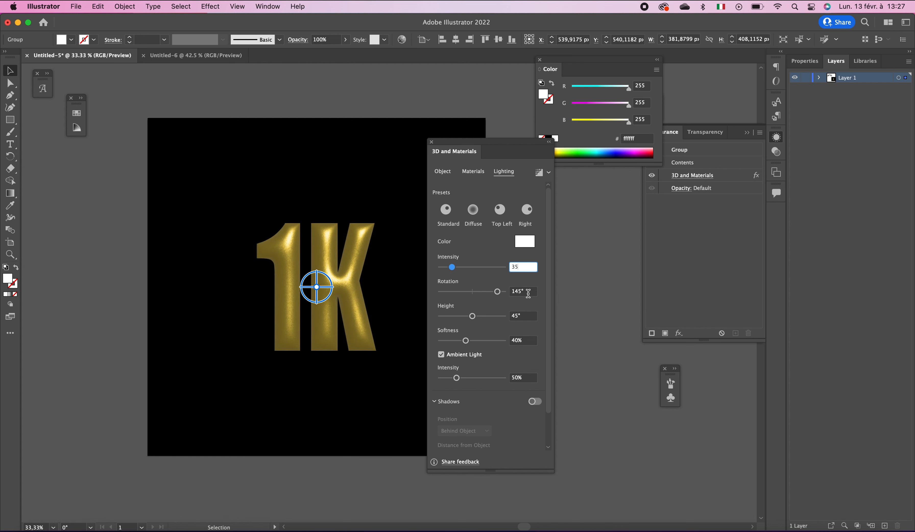
pyautogui.press('Tab')
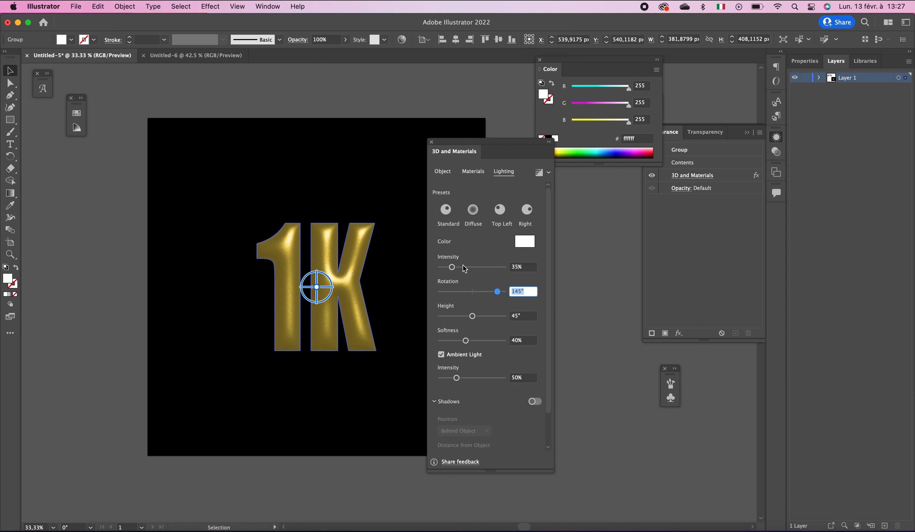
pyautogui.click(525, 313)
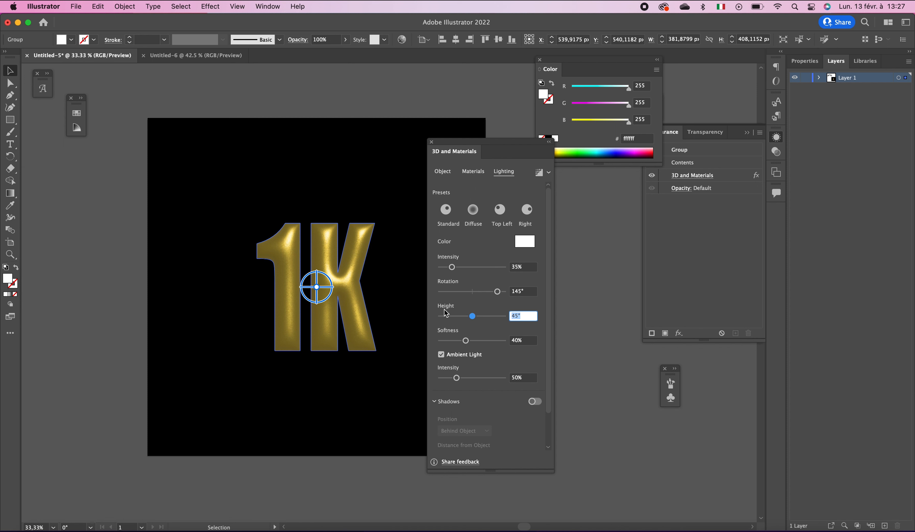
pyautogui.write('90')
pyautogui.press('Tab')
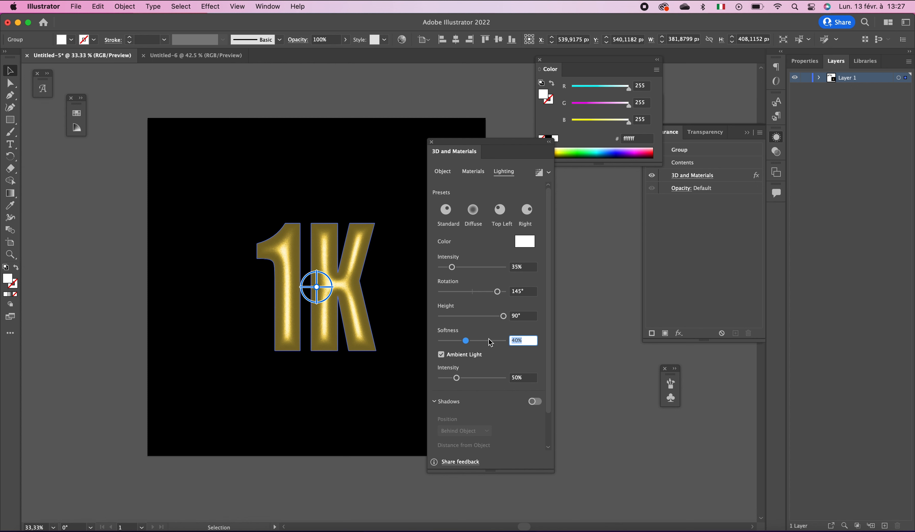
# - Set the light softness to 85% and the ambient light intensity to 81%
pyautogui.write('85')
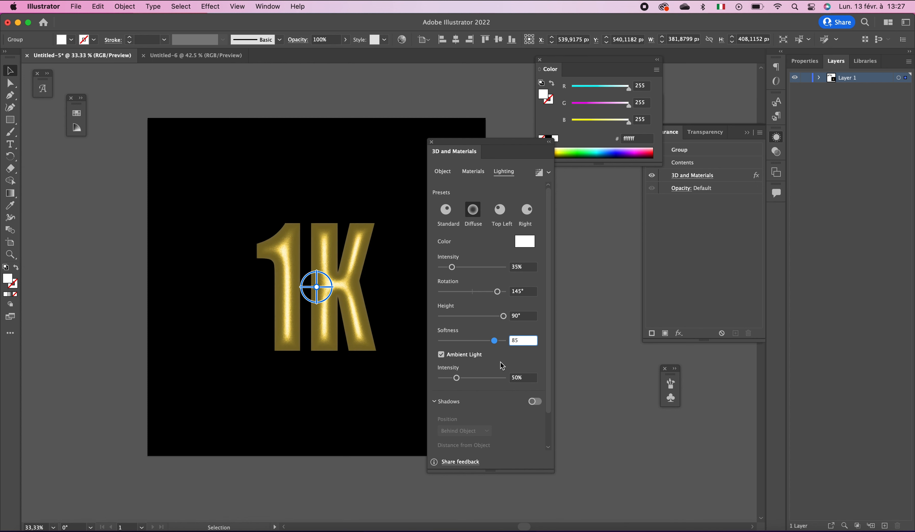
pyautogui.press('Tab')
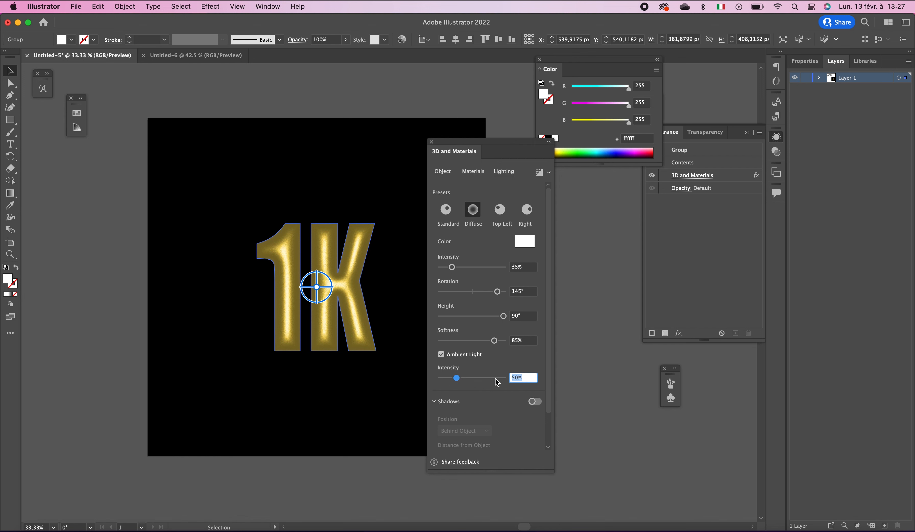
pyautogui.write('81')
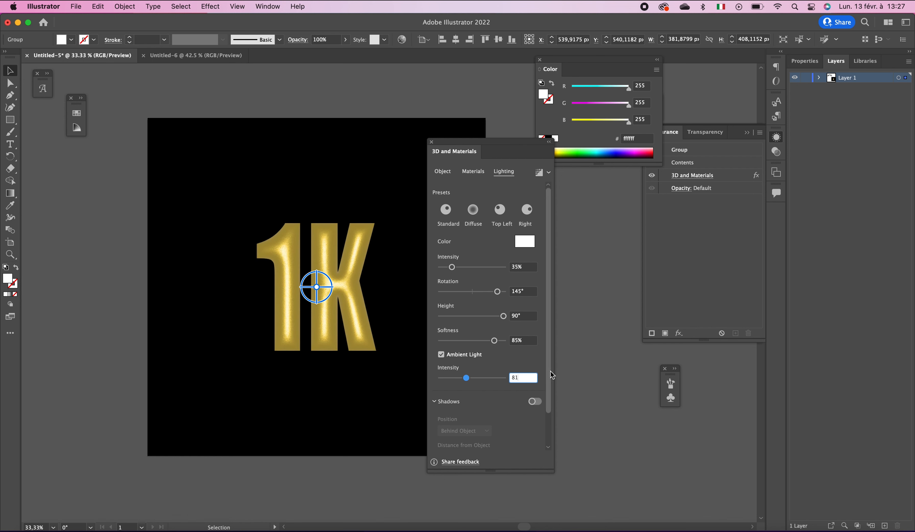
# - Render the 1K lettering with ray tracing and move the 3D and Materials panel clear of the artboard
pyautogui.moveTo(551, 380); pyautogui.dragTo(551, 308)
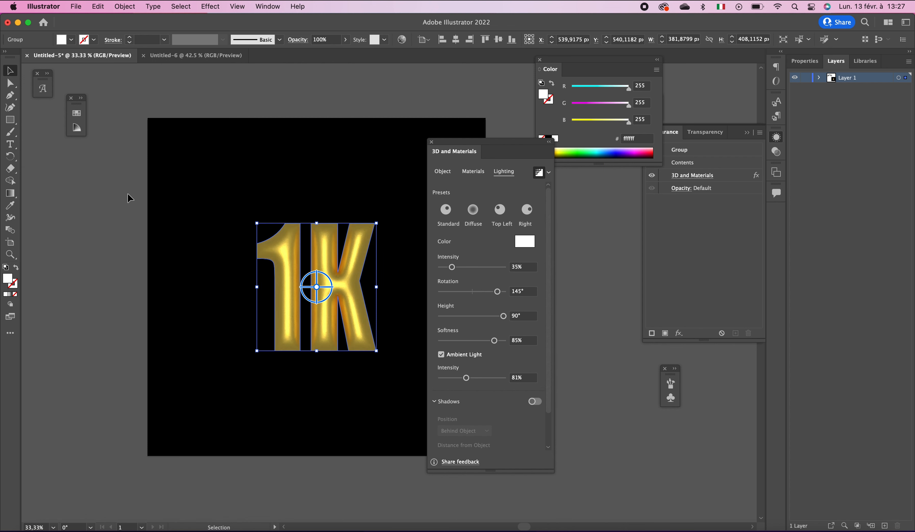
pyautogui.moveTo(486, 142); pyautogui.dragTo(584, 151)
pyautogui.click(383, 171)
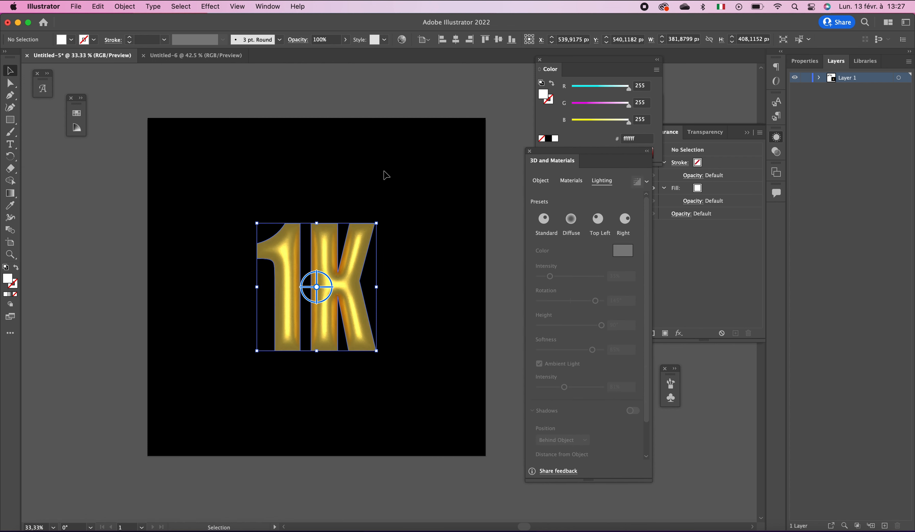
# - Enlarge the rendered 1K lettering proportionally from its centre on the artboard
pyautogui.keyDown('super'); pyautogui.click(400, 301); pyautogui.keyUp('super')
pyautogui.keyDown('super'); pyautogui.click(400, 301); pyautogui.keyUp('super')
pyautogui.moveTo(270, 285); pyautogui.dragTo(296, 277)
pyautogui.keyDown('alt'); pyautogui.keyDown('super'); pyautogui.click(384, 292); pyautogui.keyUp('super'); pyautogui.keyUp('alt')
pyautogui.keyDown('alt'); pyautogui.keyDown('super'); pyautogui.click(384, 292); pyautogui.keyUp('super'); pyautogui.keyUp('alt')
pyautogui.click(297, 278)
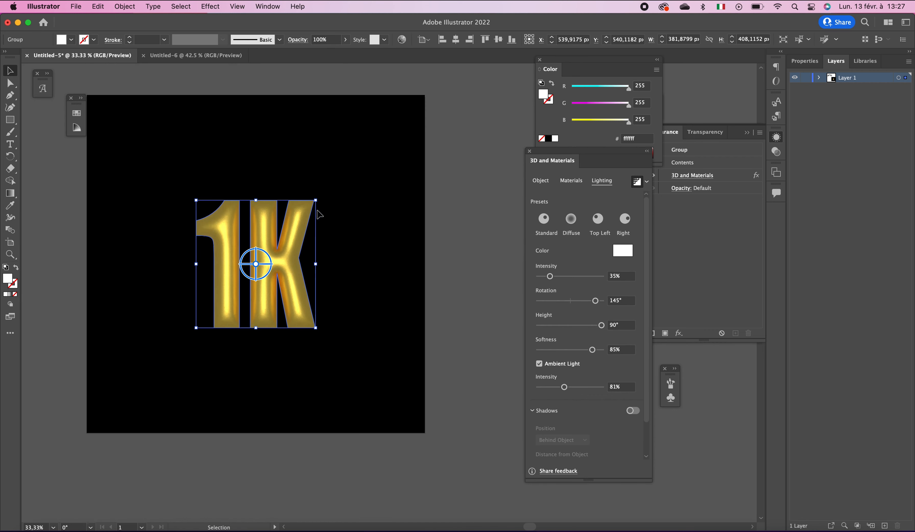
pyautogui.moveTo(320, 201); pyautogui.dragTo(372, 190)
pyautogui.click(474, 246)
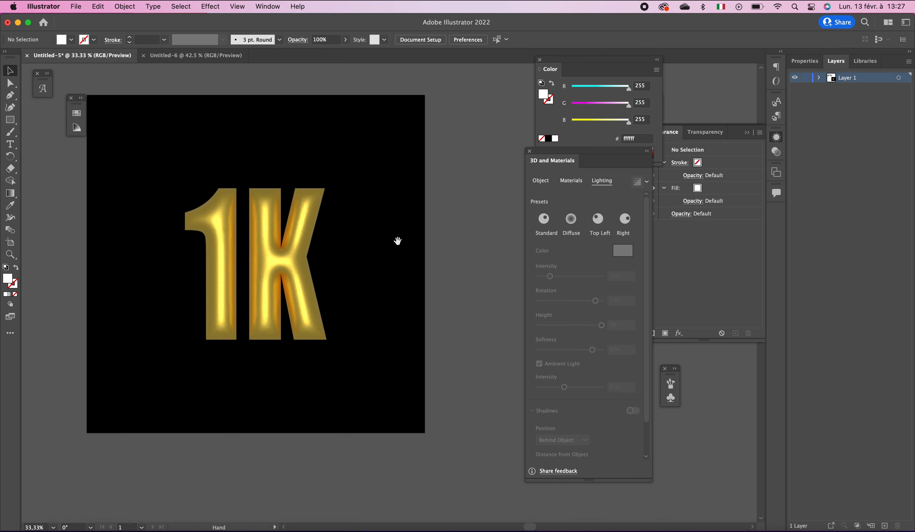
pyautogui.moveTo(399, 241); pyautogui.dragTo(450, 252)
# - Add the text FOLLOWERS below the 1K lettering and fill it with white
pyautogui.click(10, 146)
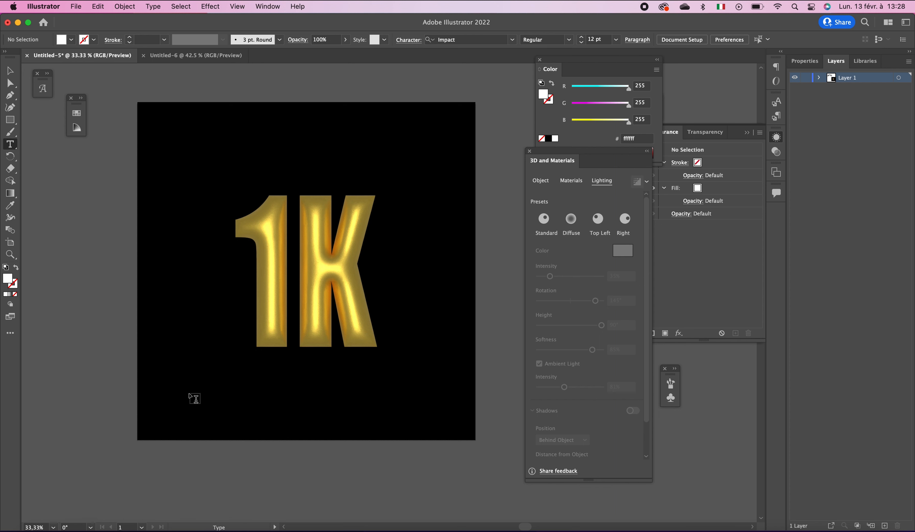
pyautogui.click(228, 403)
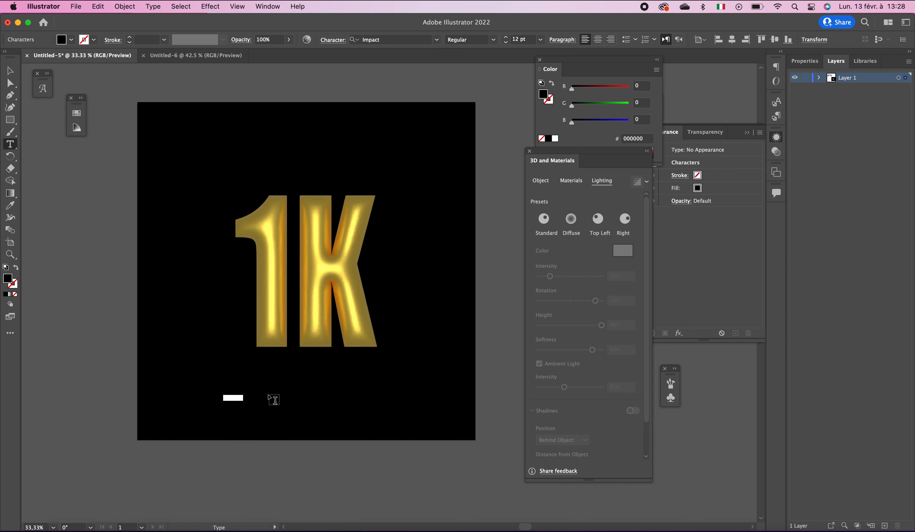
pyautogui.press('BackSpace')
pyautogui.click(10, 70)
pyautogui.click(70, 44)
pyautogui.click(21, 56)
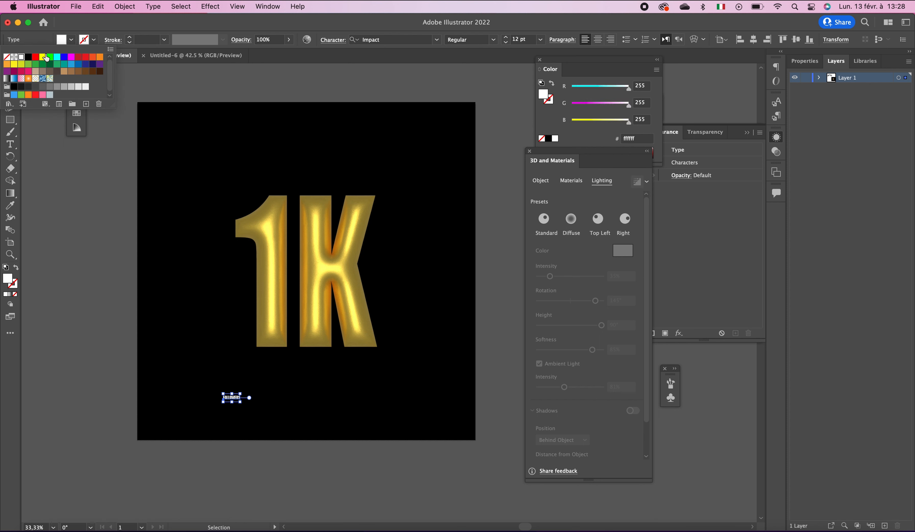
# - Set the FOLLOWERS text in Poppins Light and enlarge it to about 41 pt directly beneath the 1K lettering
pyautogui.click(332, 26)
pyautogui.click(390, 39)
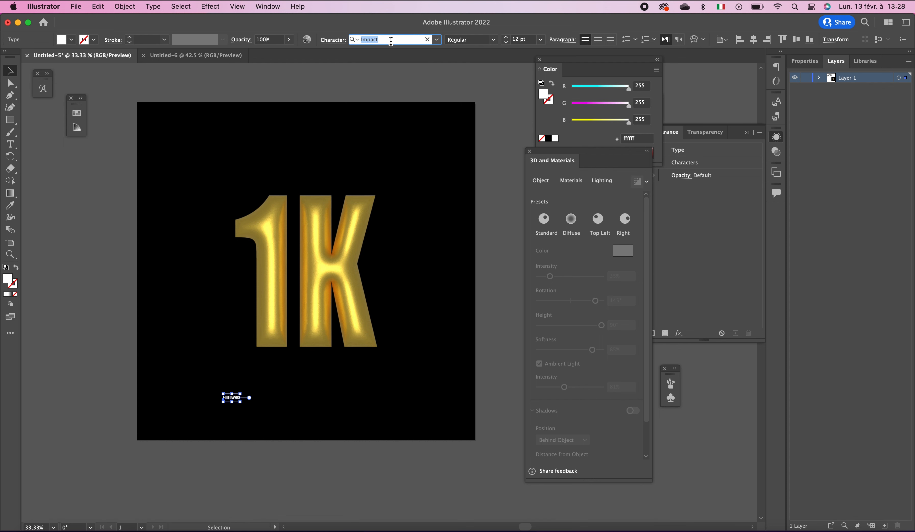
pyautogui.write('pop')
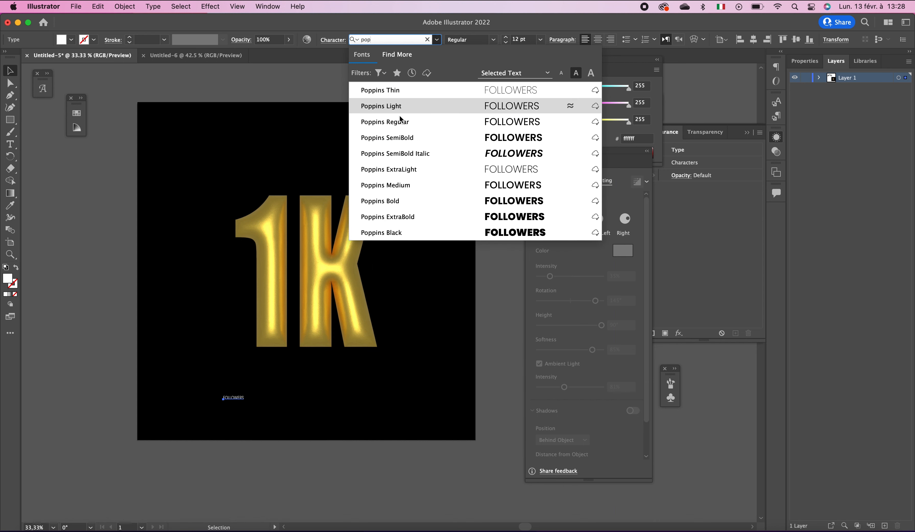
pyautogui.click(402, 106)
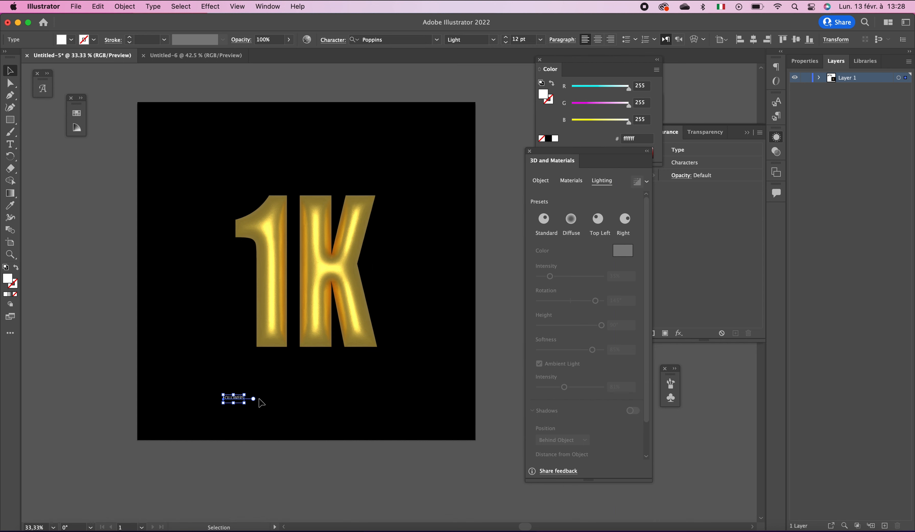
pyautogui.moveTo(241, 402); pyautogui.dragTo(315, 370)
# - Open the Character settings and set the FOLLOWERS text's vertical scale to 100%
pyautogui.click(263, 6)
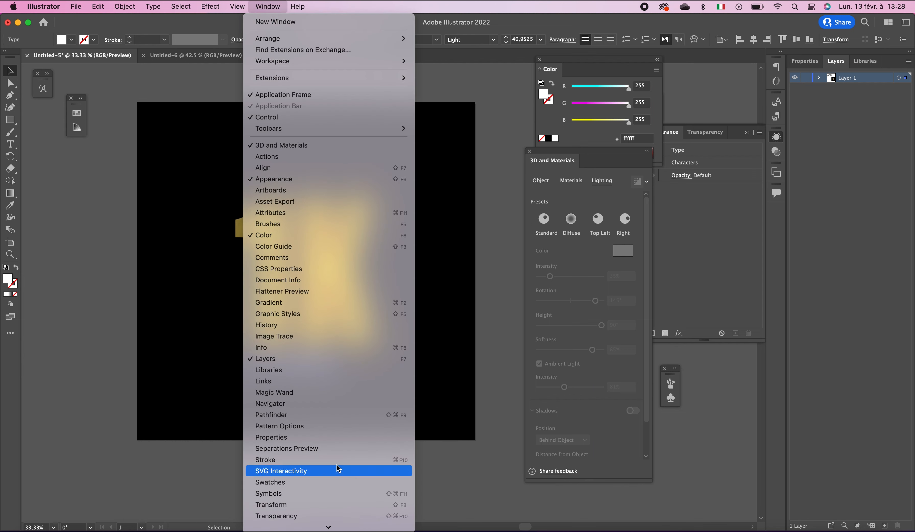
pyautogui.scroll(-1, 340, 420)
pyautogui.scroll(-8, 341, 403)
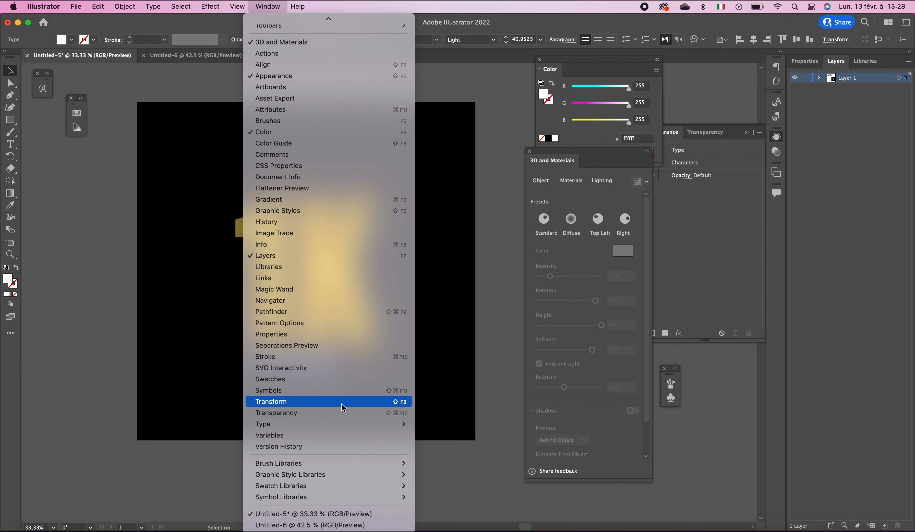
pyautogui.scroll(9, 342, 403)
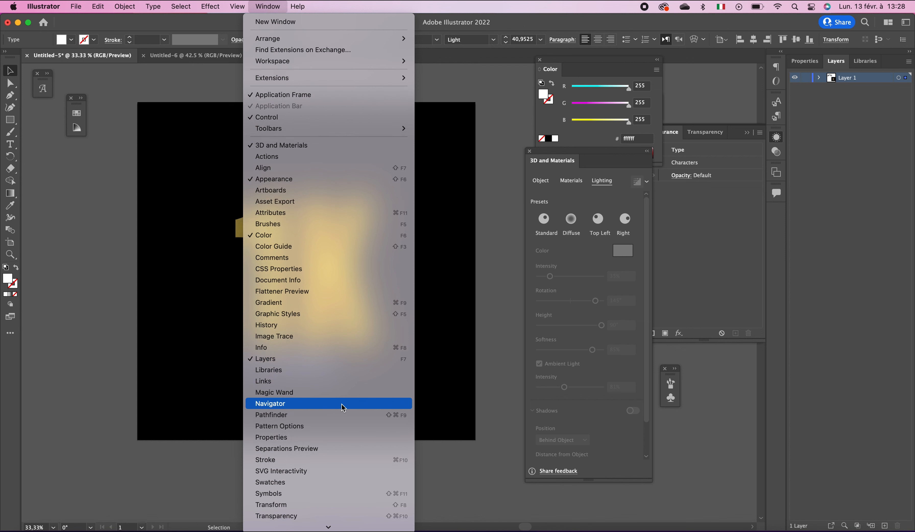
pyautogui.scroll(-8, 342, 403)
pyautogui.moveTo(340, 437)
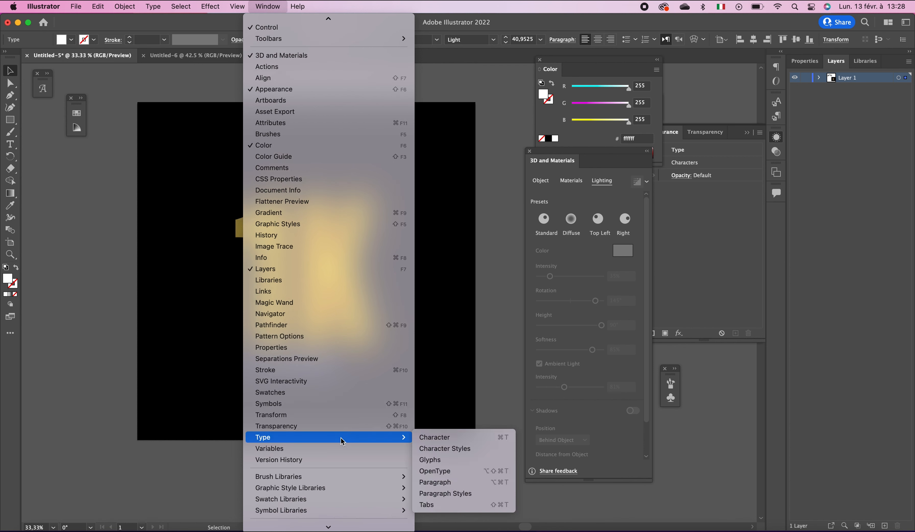
pyautogui.click(458, 438)
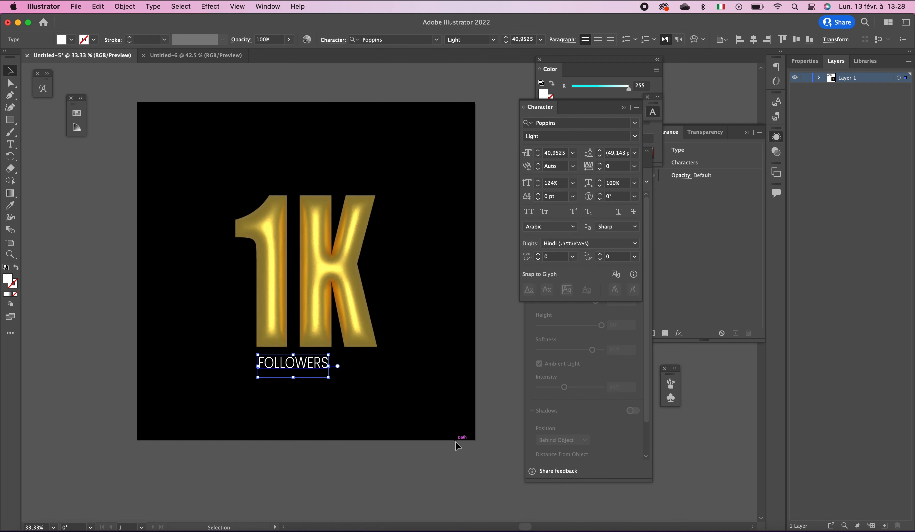
pyautogui.click(573, 183)
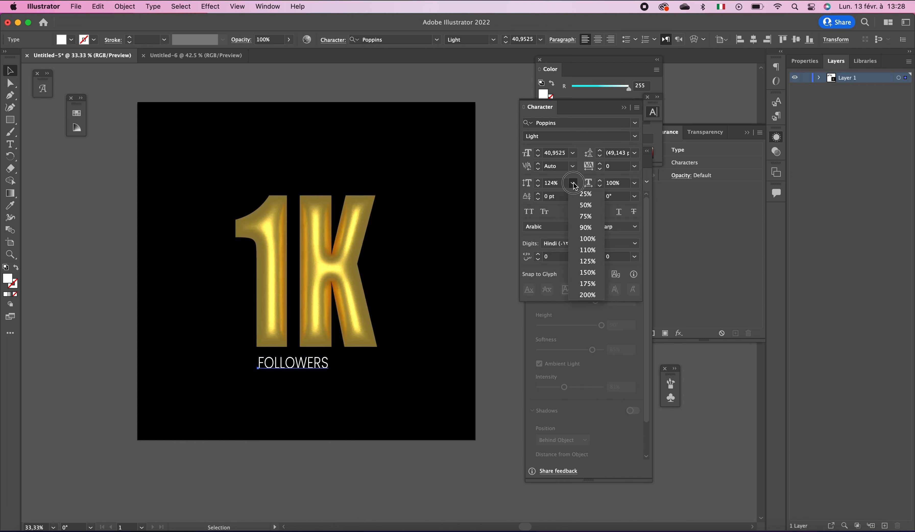
pyautogui.click(587, 240)
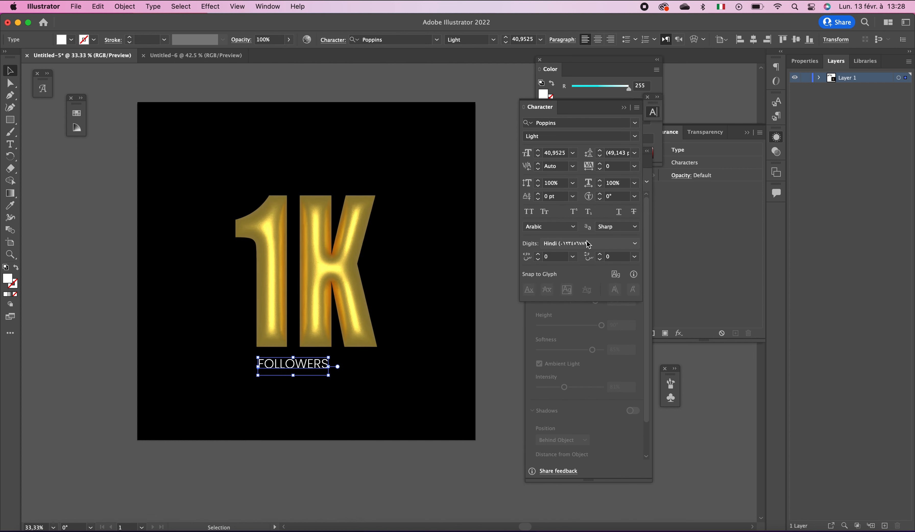
# - Scale the FOLLOWERS text down to about 34 pt and place it closer to the base of the 1K
pyautogui.click(290, 378)
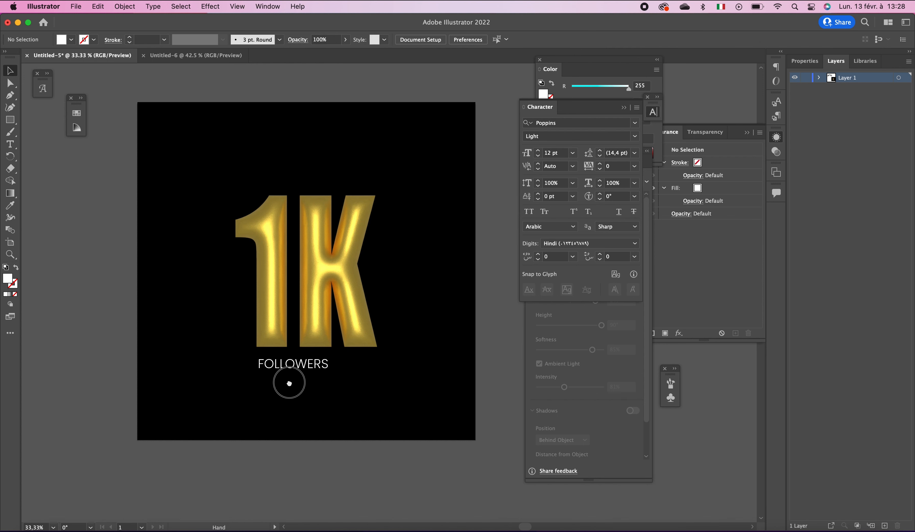
pyautogui.press('super+equal')
pyautogui.moveTo(394, 252); pyautogui.dragTo(406, 348)
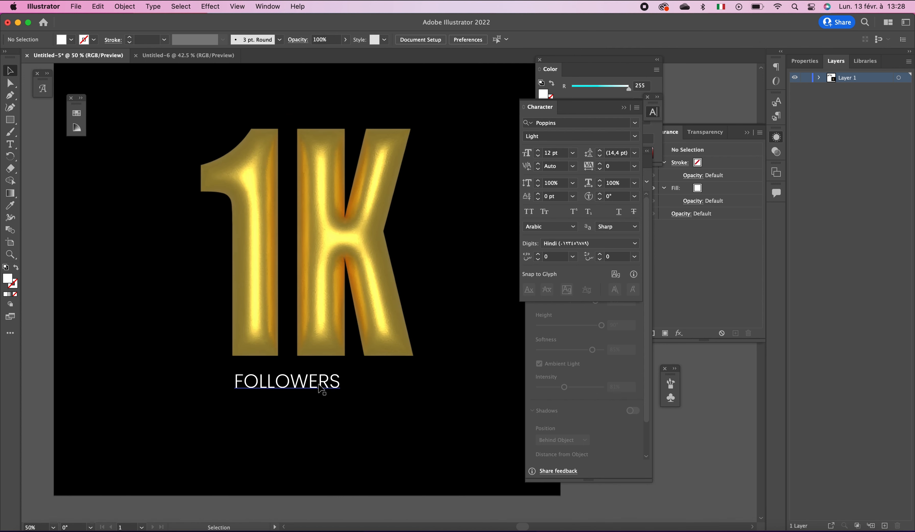
pyautogui.click(330, 382)
pyautogui.moveTo(340, 371); pyautogui.dragTo(297, 381)
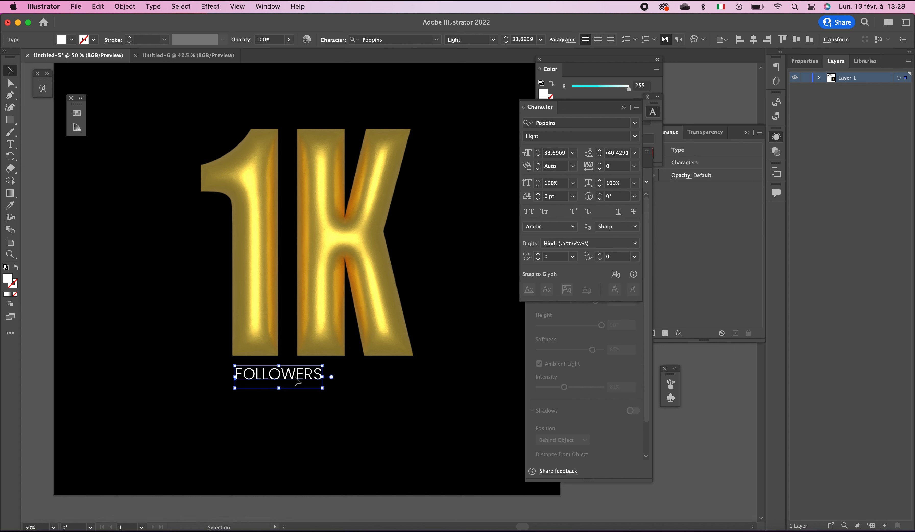
# - Try tracking values of 100 and 1000 on the FOLLOWERS text
pyautogui.click(629, 167)
pyautogui.press('Tab')
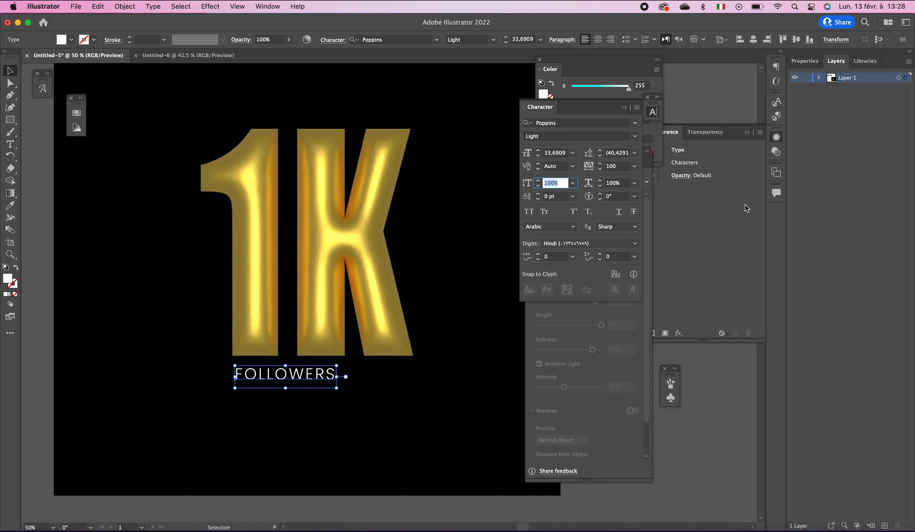
pyautogui.click(621, 166)
pyautogui.write('1')
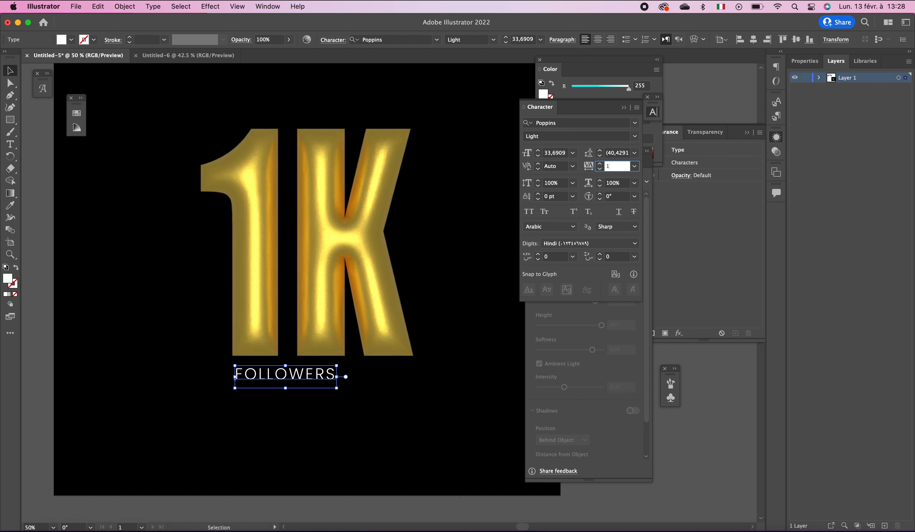
pyautogui.write('000')
pyautogui.press('Tab')
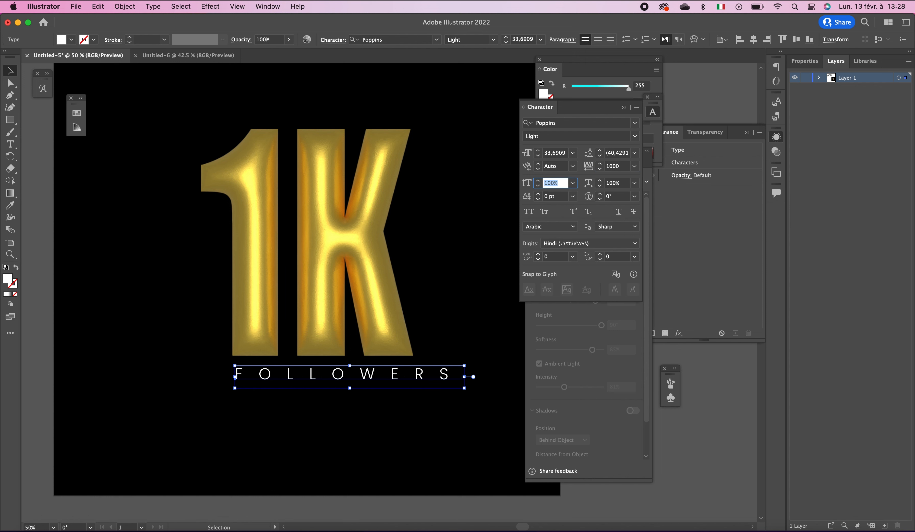
# - Set the tracking of the FOLLOWERS text to 700
pyautogui.doubleClick(618, 166)
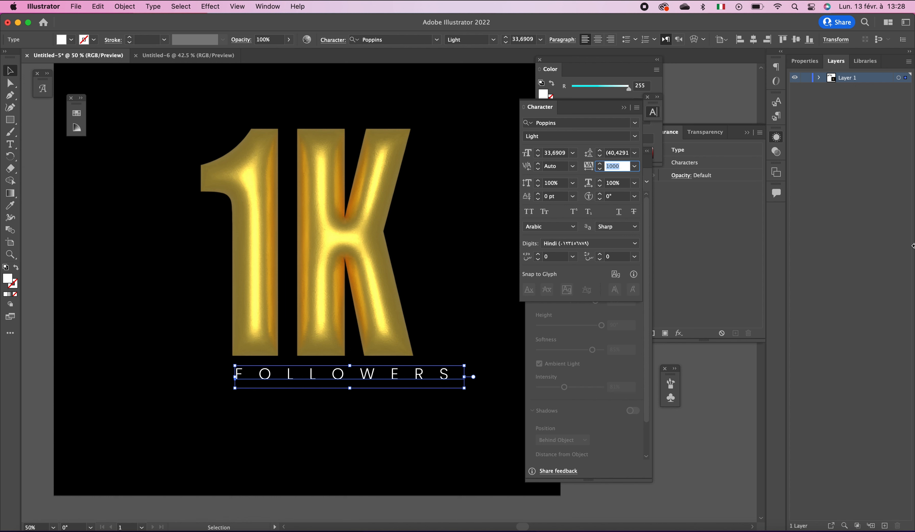
pyautogui.write('700')
pyautogui.press('Tab')
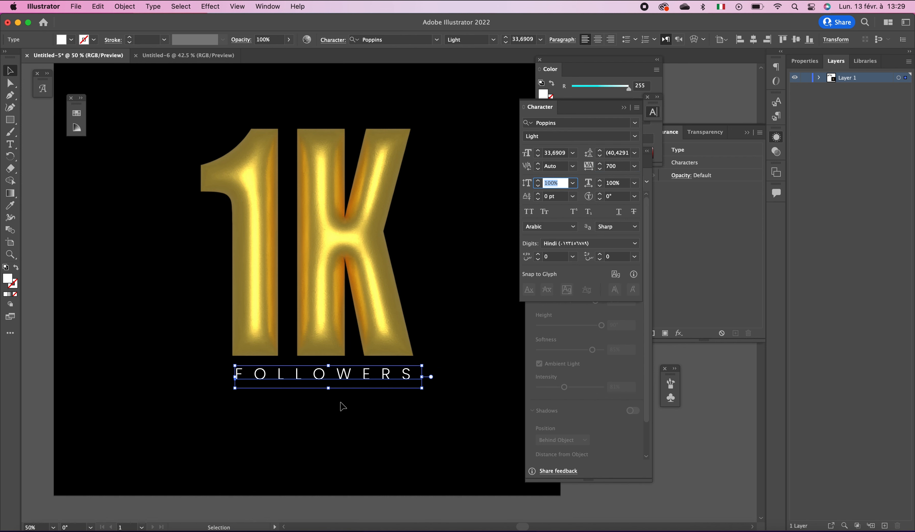
pyautogui.click(343, 406)
# - Scale the FOLLOWERS text down to about 29 pt and place its start flush with the base of the 1
pyautogui.click(366, 379)
pyautogui.press('super+plus')
pyautogui.press('super+plus')
pyautogui.moveTo(403, 369); pyautogui.dragTo(419, 279)
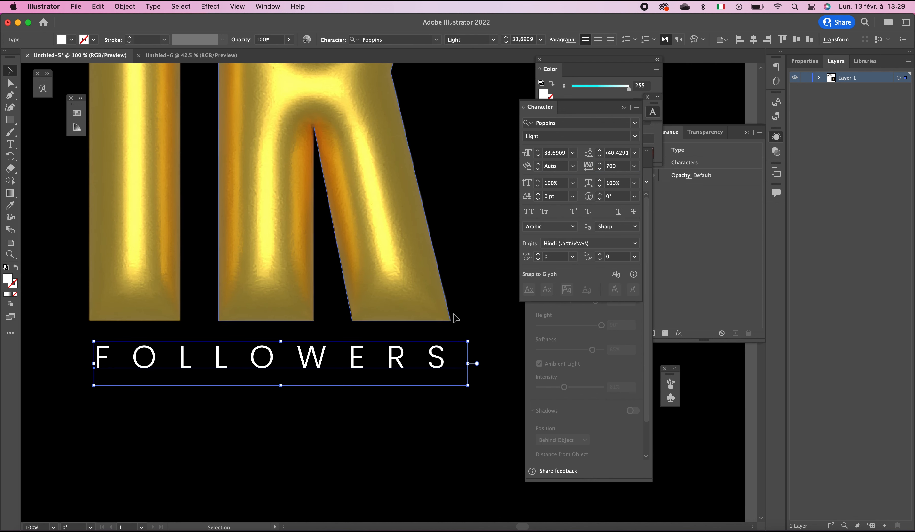
pyautogui.moveTo(467, 342); pyautogui.dragTo(443, 344)
pyautogui.moveTo(340, 352); pyautogui.dragTo(339, 352)
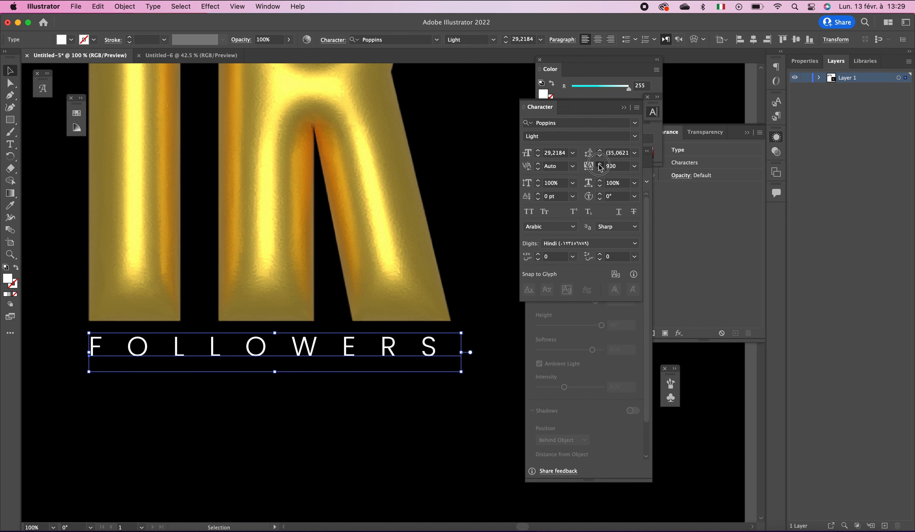
# - Raise the tracking of the FOLLOWERS text to 958 so it spans the base of the 1K
pyautogui.click(600, 164)
pyautogui.click(600, 164)
pyautogui.click(600, 163)
pyautogui.click(600, 164)
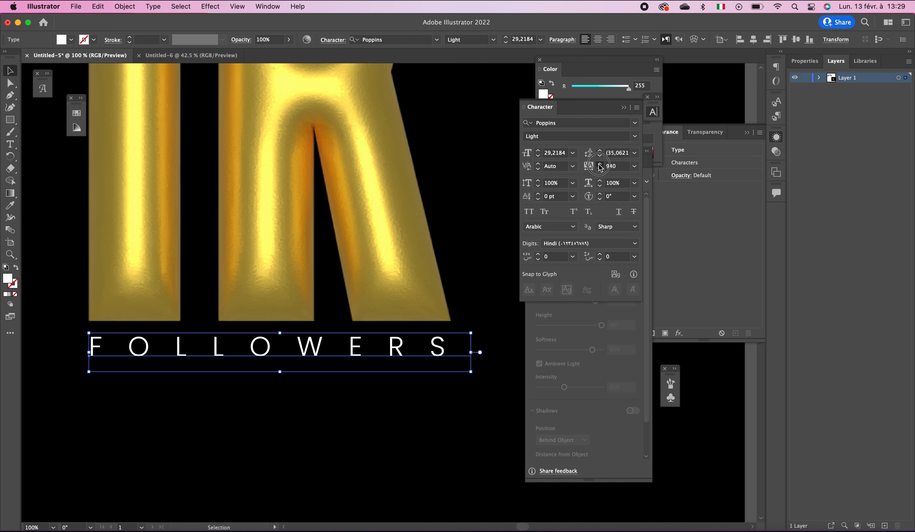
pyautogui.click(599, 164)
pyautogui.click(600, 164)
pyautogui.click(481, 213)
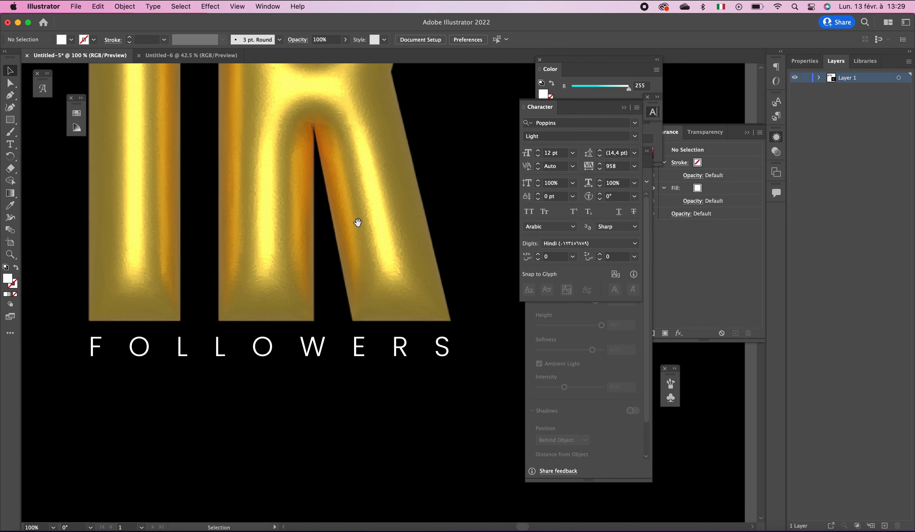
# - Nudge the FOLLOWERS text horizontally by about 3 px to line it up with the base of the 1K
pyautogui.moveTo(208, 225); pyautogui.dragTo(216, 222)
pyautogui.moveTo(408, 347); pyautogui.dragTo(406, 347)
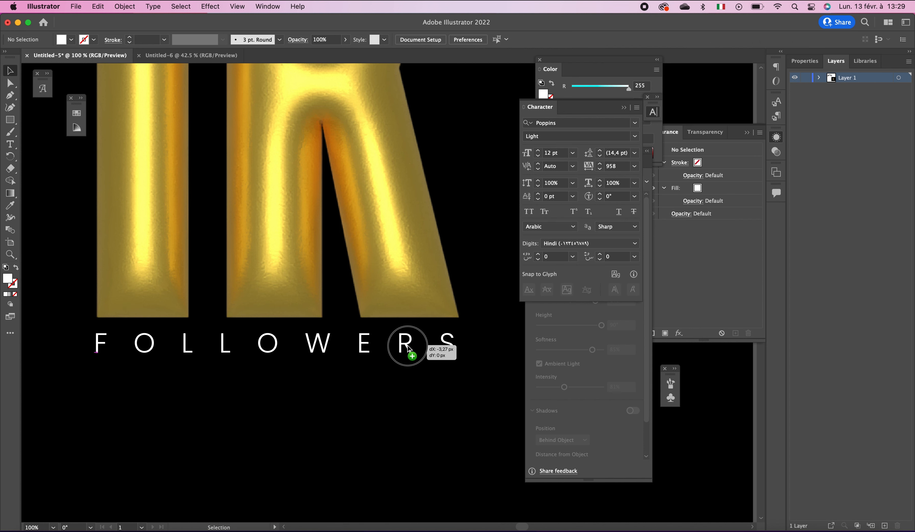
pyautogui.keyDown('alt'); pyautogui.keyDown('super'); pyautogui.click(433, 326); pyautogui.keyUp('super'); pyautogui.keyUp('alt')
pyautogui.keyDown('alt'); pyautogui.keyDown('super'); pyautogui.click(434, 326); pyautogui.keyUp('super'); pyautogui.keyUp('alt')
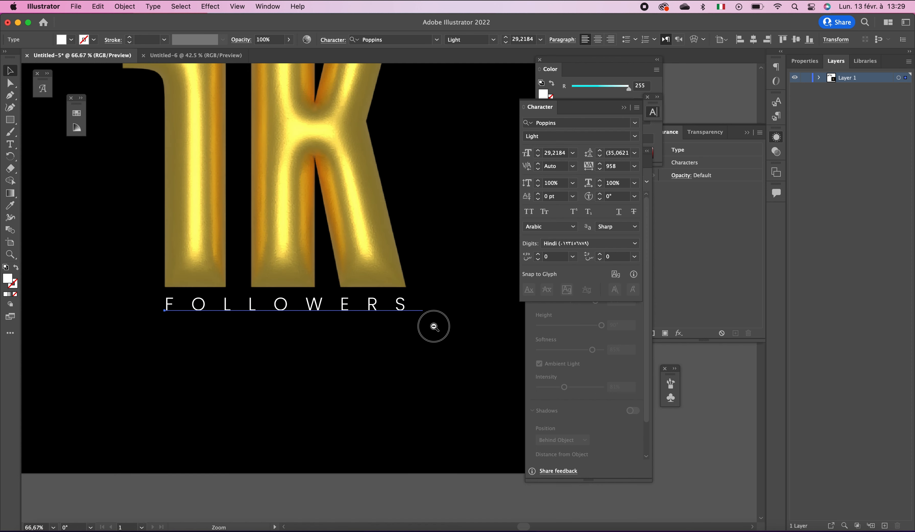
pyautogui.keyDown('alt'); pyautogui.keyDown('super'); pyautogui.click(434, 326); pyautogui.keyUp('super'); pyautogui.keyUp('alt')
pyautogui.keyDown('alt'); pyautogui.keyDown('super'); pyautogui.click(434, 326); pyautogui.keyUp('super'); pyautogui.keyUp('alt')
pyautogui.moveTo(365, 218); pyautogui.dragTo(380, 277)
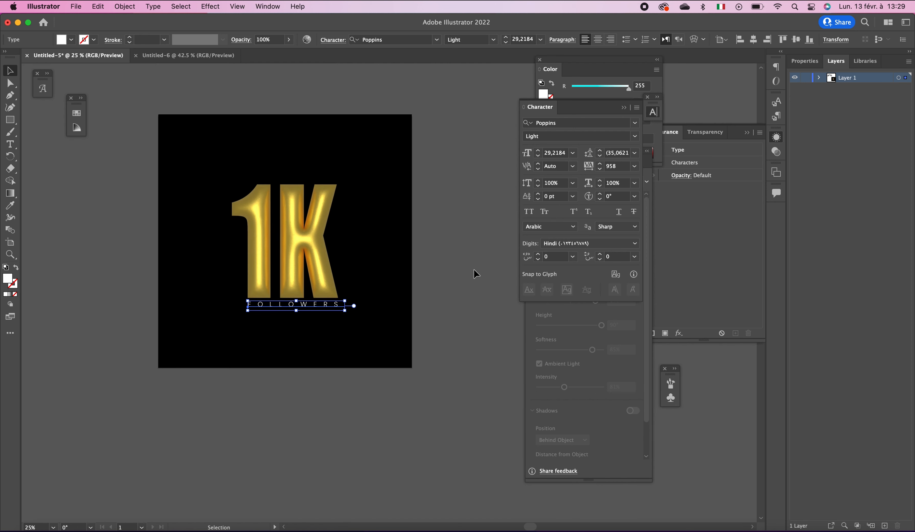
pyautogui.click(474, 216)
# - Group the 1K lettering with the FOLLOWERS caption and center the group horizontally on the black square
pyautogui.moveTo(387, 217); pyautogui.dragTo(414, 251)
pyautogui.moveTo(220, 198); pyautogui.dragTo(408, 384)
pyautogui.press('super+g')
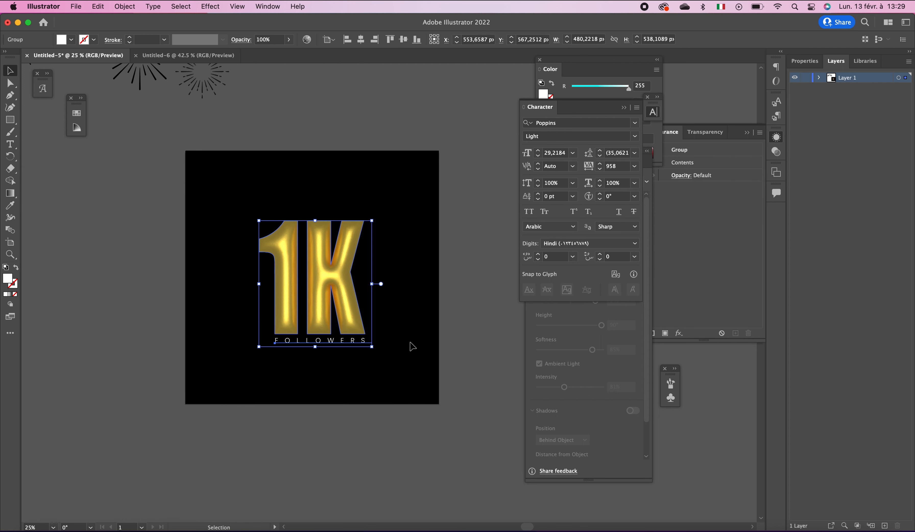
pyautogui.moveTo(231, 206); pyautogui.dragTo(432, 399)
pyautogui.click(365, 42)
pyautogui.click(308, 97)
# - Move all nine black firework shapes together to just above the black square
pyautogui.hscroll(-1, 309, 114)
pyautogui.keyDown('alt'); pyautogui.keyDown('super'); pyautogui.click(310, 157); pyautogui.keyUp('super'); pyautogui.keyUp('alt')
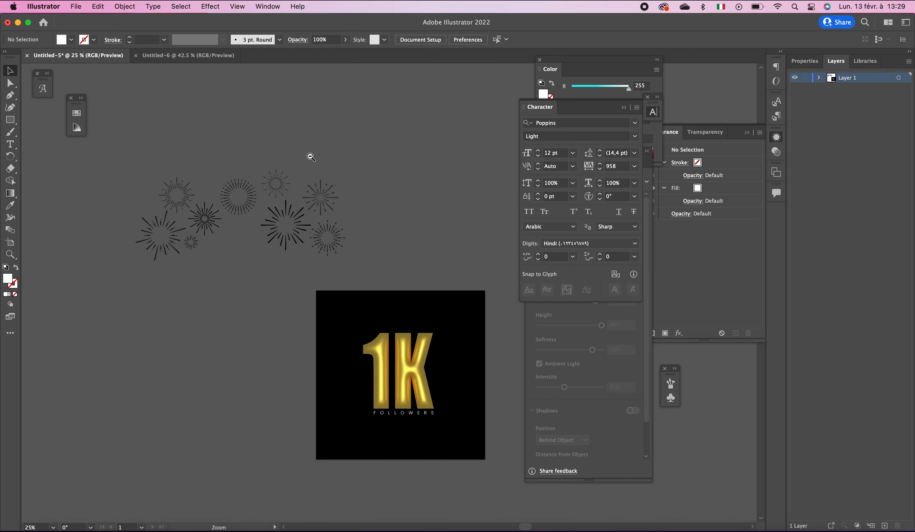
pyautogui.moveTo(297, 143); pyautogui.dragTo(226, 98)
pyautogui.click(221, 190)
pyautogui.click(317, 136)
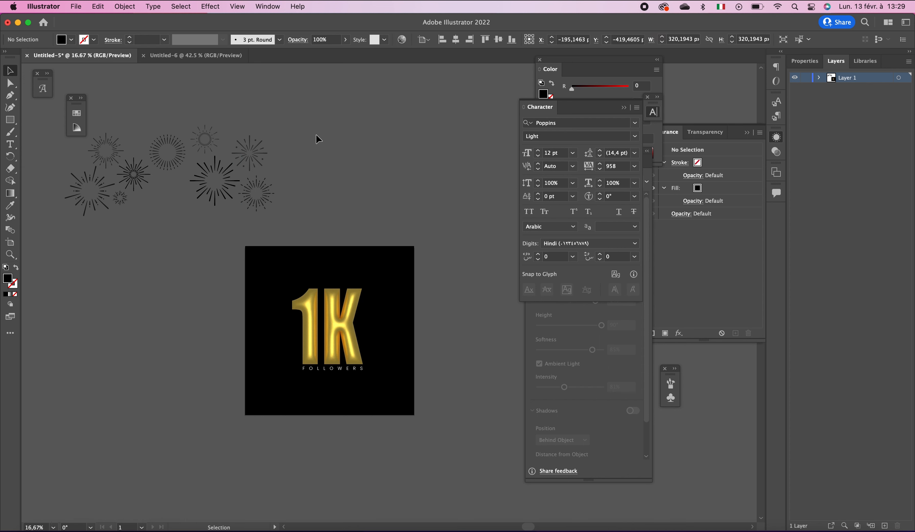
pyautogui.hscroll(-3, 275, 135)
pyautogui.click(166, 198)
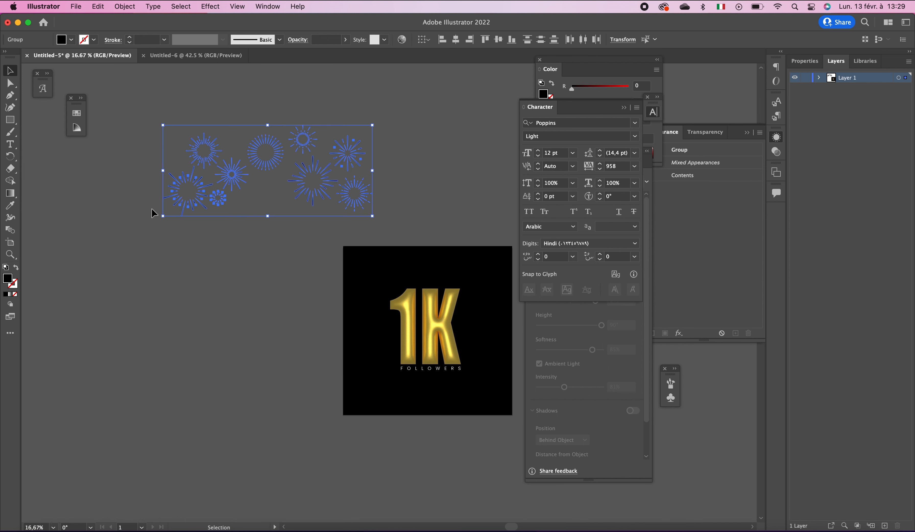
pyautogui.moveTo(173, 242); pyautogui.dragTo(102, 233)
pyautogui.moveTo(119, 197); pyautogui.dragTo(270, 214)
pyautogui.click(257, 198)
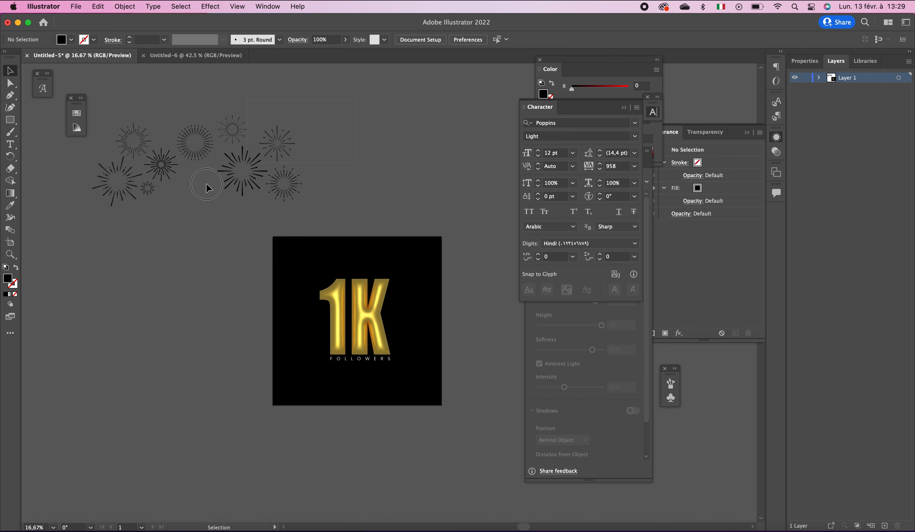
pyautogui.moveTo(119, 179); pyautogui.dragTo(317, 197)
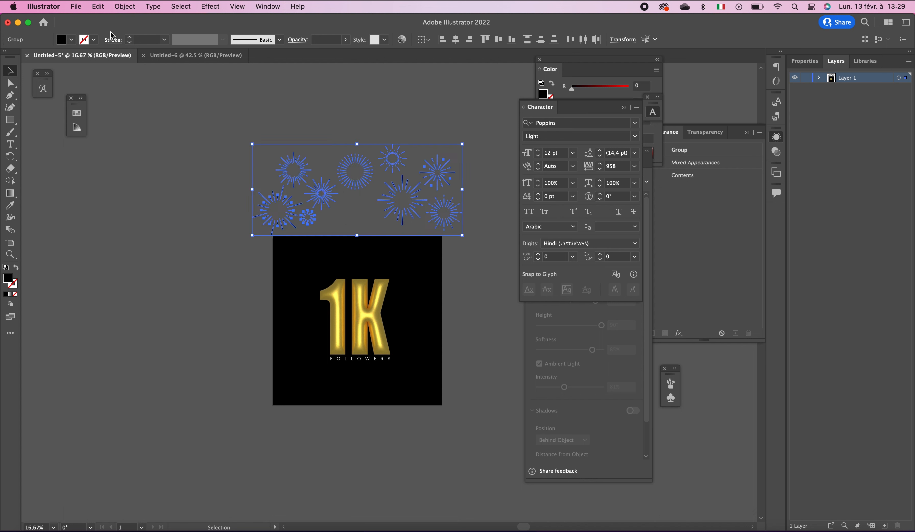
# - Fill the firework shapes with a dark gold colour of hue 49° and red value 206
pyautogui.click(72, 40)
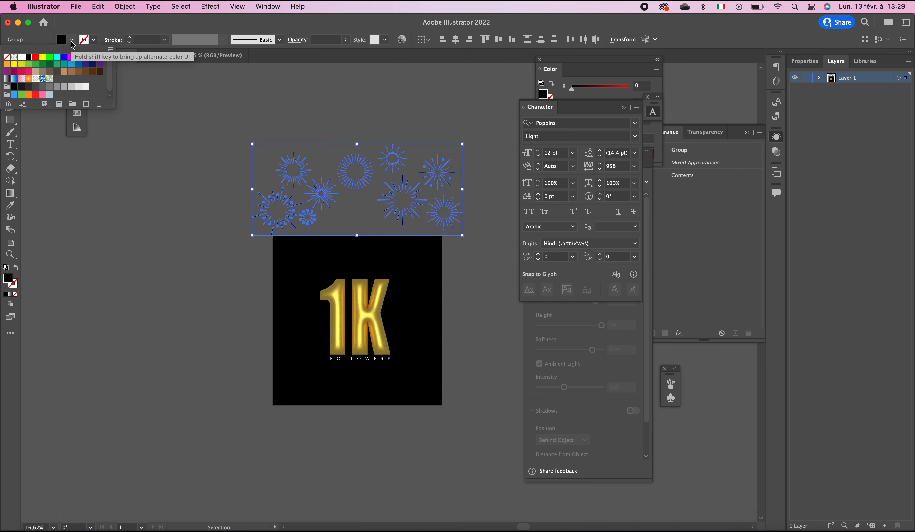
pyautogui.doubleClick(7, 280)
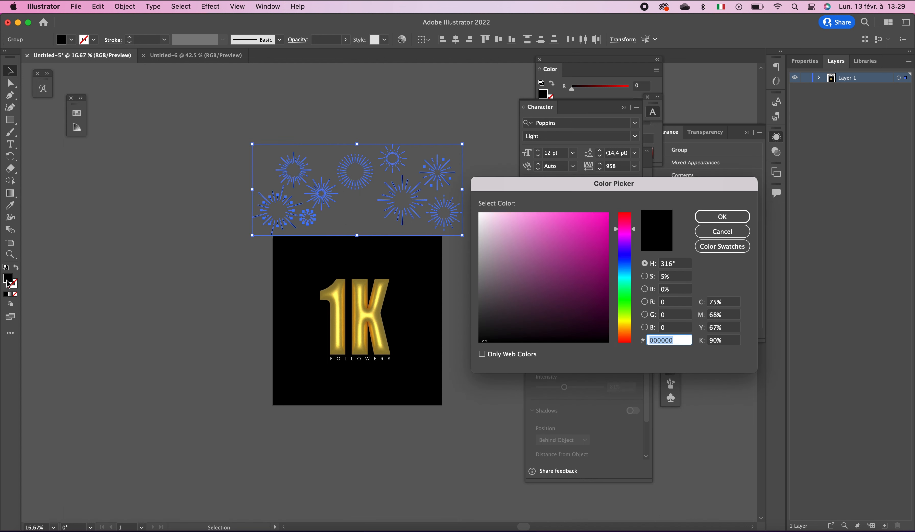
pyautogui.click(626, 325)
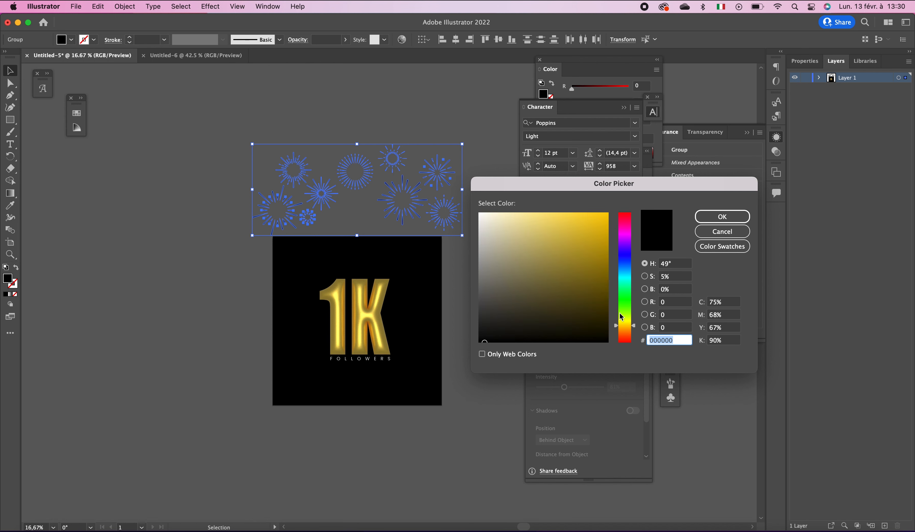
pyautogui.moveTo(598, 255); pyautogui.dragTo(608, 237)
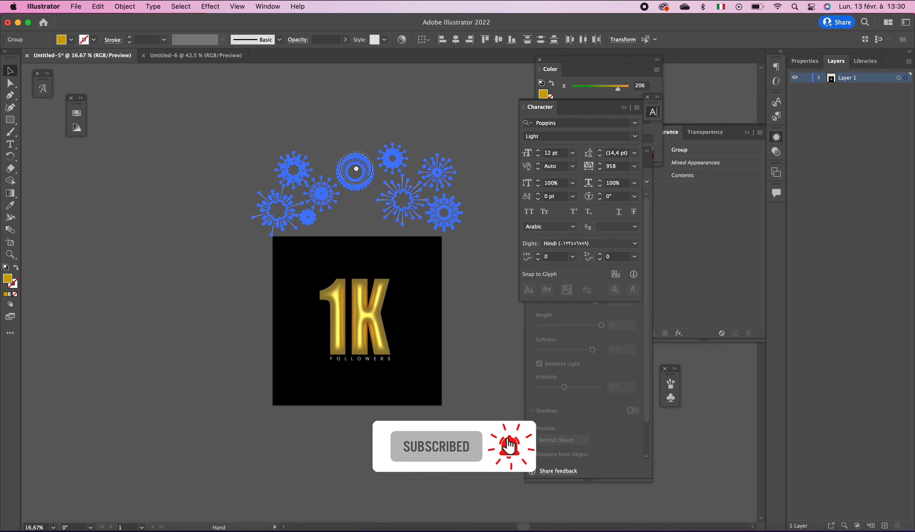
# - Place the gold fireworks over the upper edge of the black square and bring them to the front
pyautogui.moveTo(447, 240); pyautogui.dragTo(453, 129)
pyautogui.keyDown('super'); pyautogui.click(397, 234); pyautogui.keyUp('super')
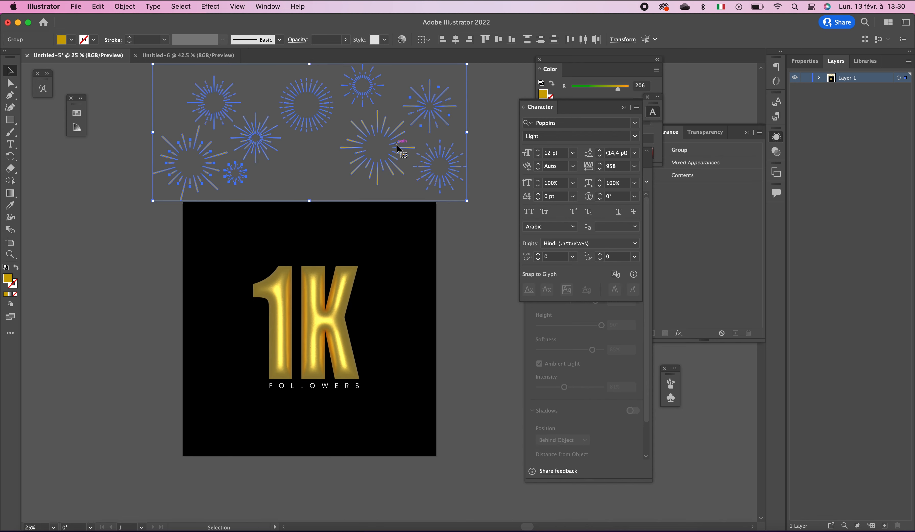
pyautogui.moveTo(394, 147); pyautogui.dragTo(405, 224)
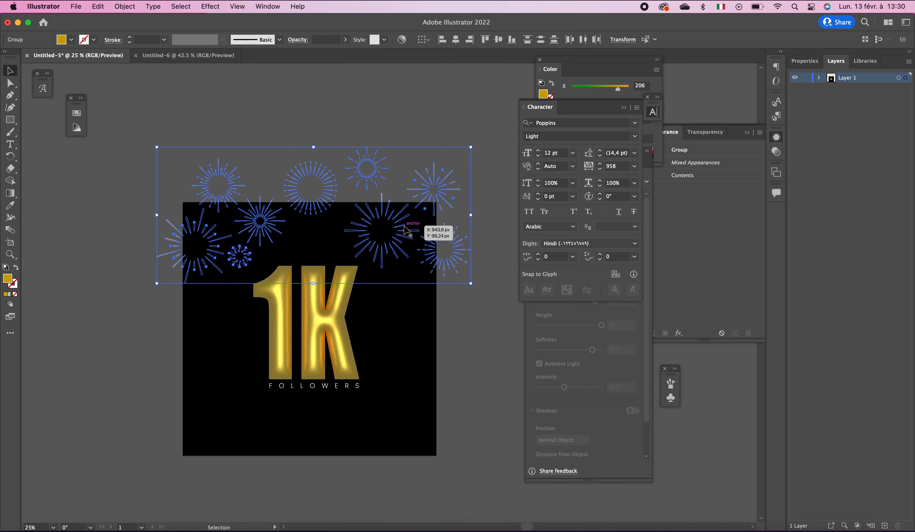
pyautogui.click(126, 6)
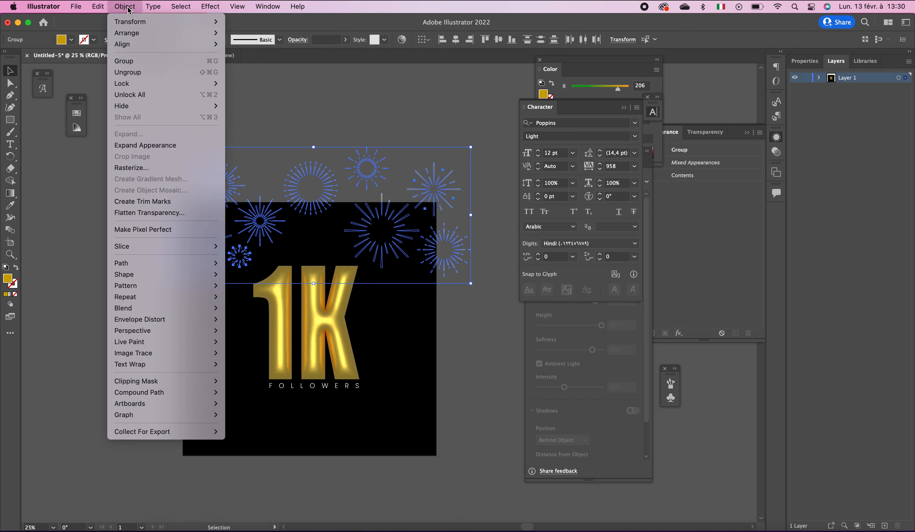
pyautogui.moveTo(136, 33)
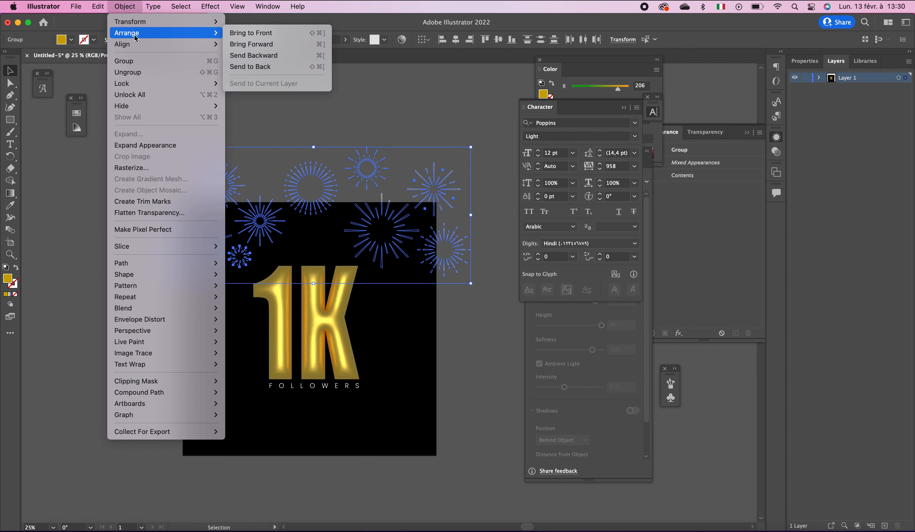
pyautogui.click(256, 33)
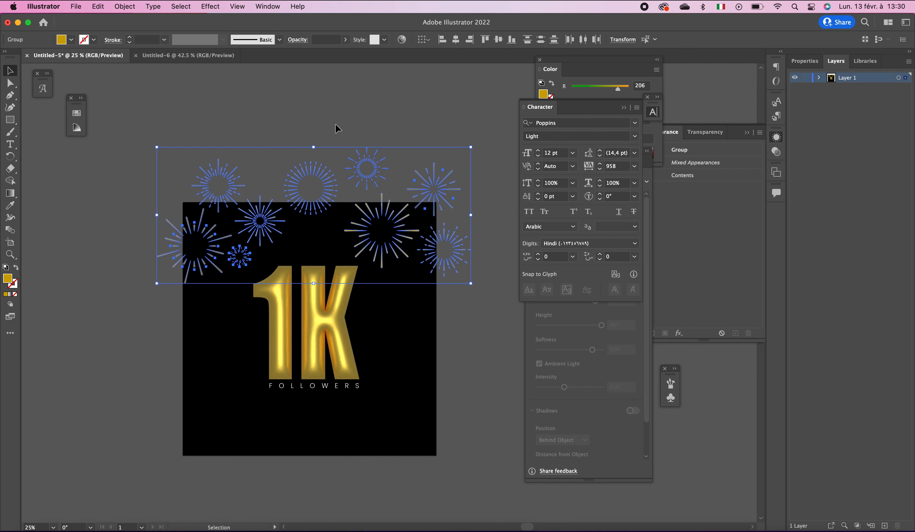
pyautogui.moveTo(373, 169)
pyautogui.mouseDown()
pyautogui.moveTo(364, 180)
pyautogui.moveTo(376, 174)
pyautogui.mouseUp()
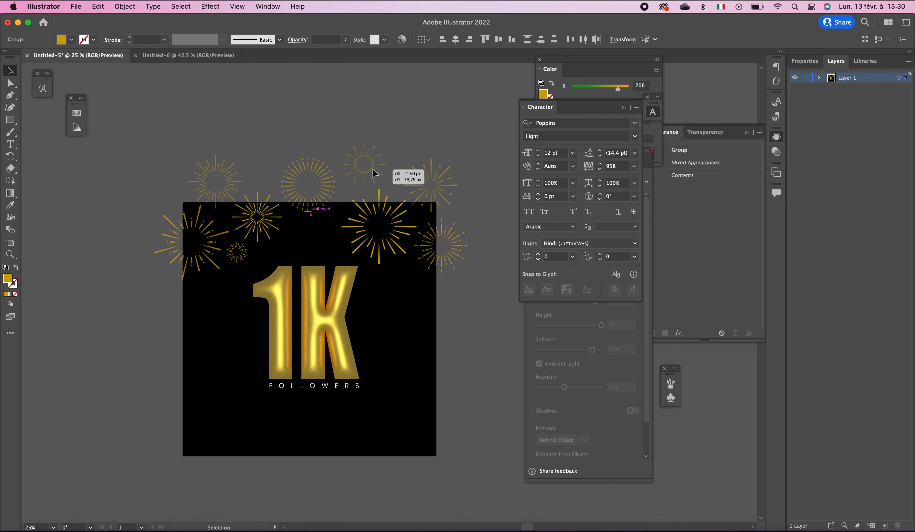
pyautogui.click(459, 120)
pyautogui.click(402, 223)
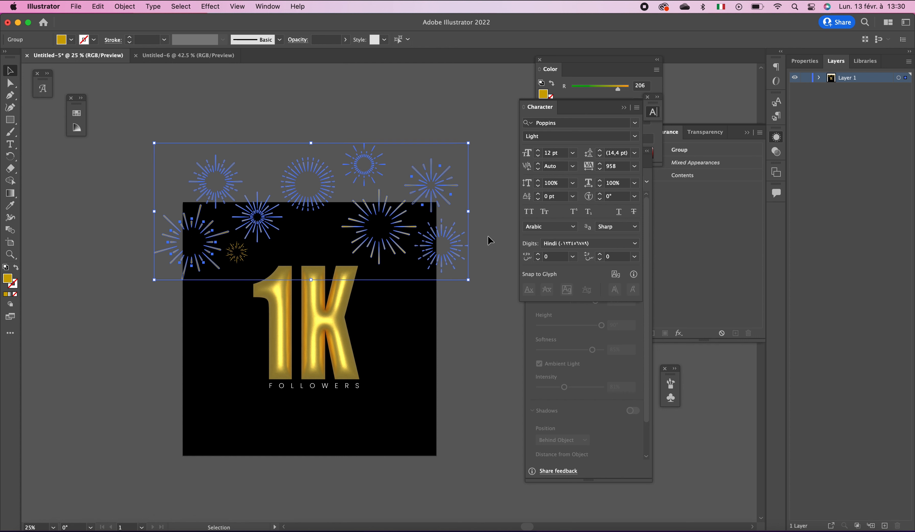
pyautogui.click(126, 165)
# - Draw a rectangle of about 1092 × 367 px across the upper part of the black square and remove its fill
pyautogui.click(10, 121)
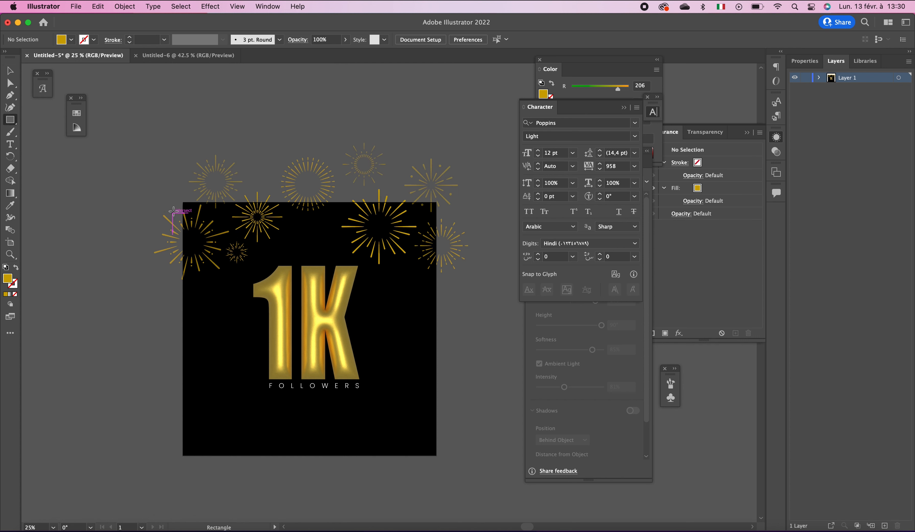
pyautogui.moveTo(183, 202); pyautogui.dragTo(439, 288)
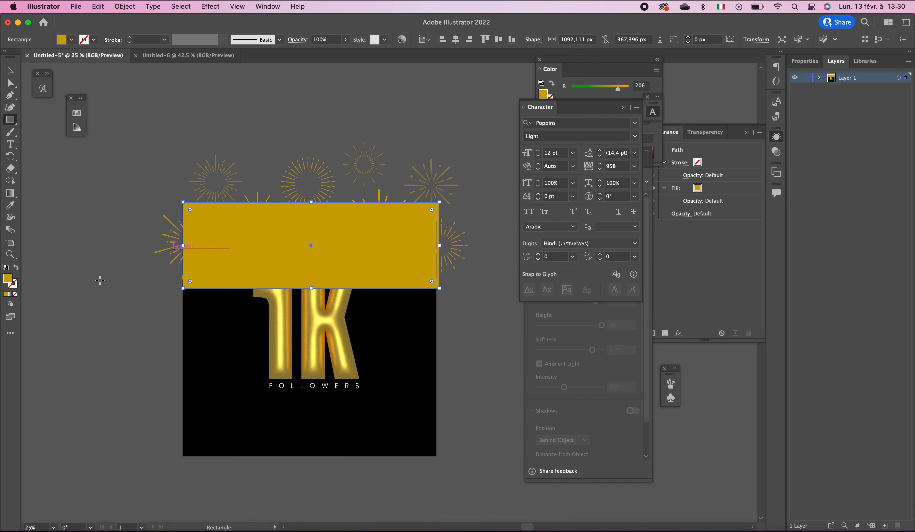
pyautogui.click(15, 295)
pyautogui.press('v')
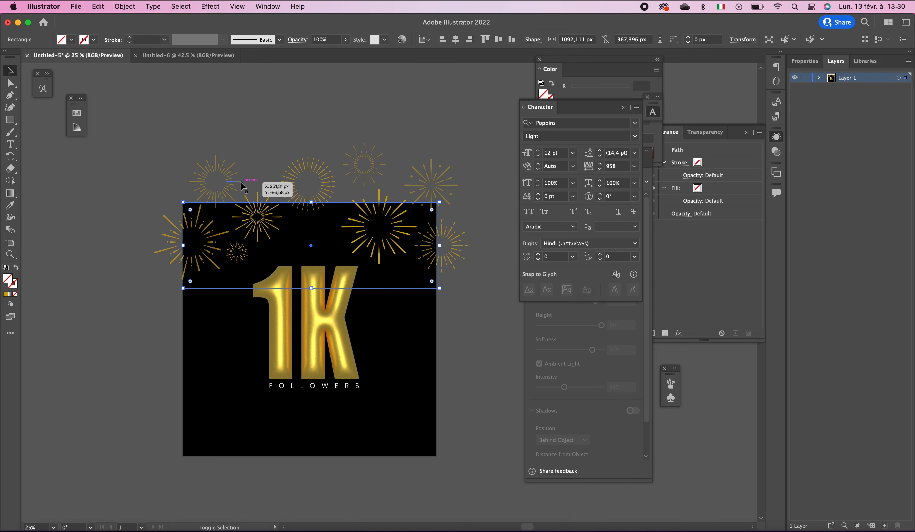
pyautogui.click(253, 128)
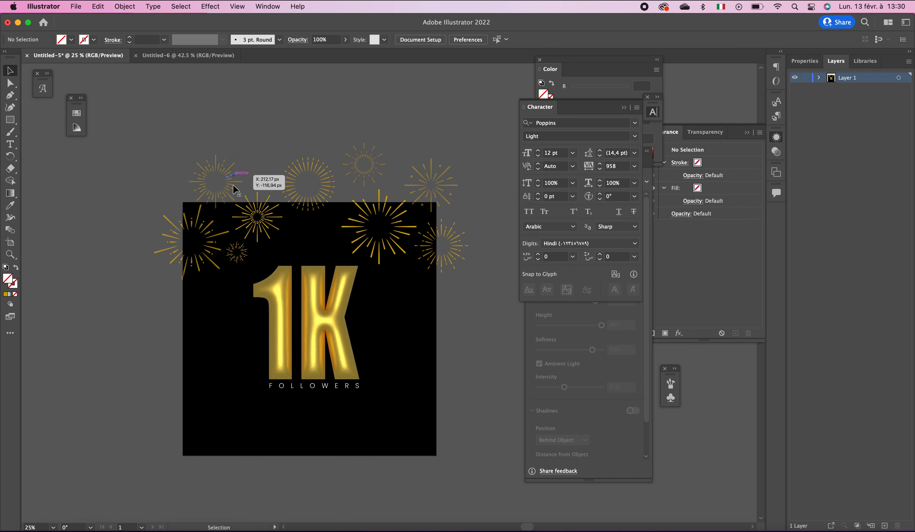
# - Lock the unfilled rectangle over the upper part of the black square
pyautogui.click(239, 203)
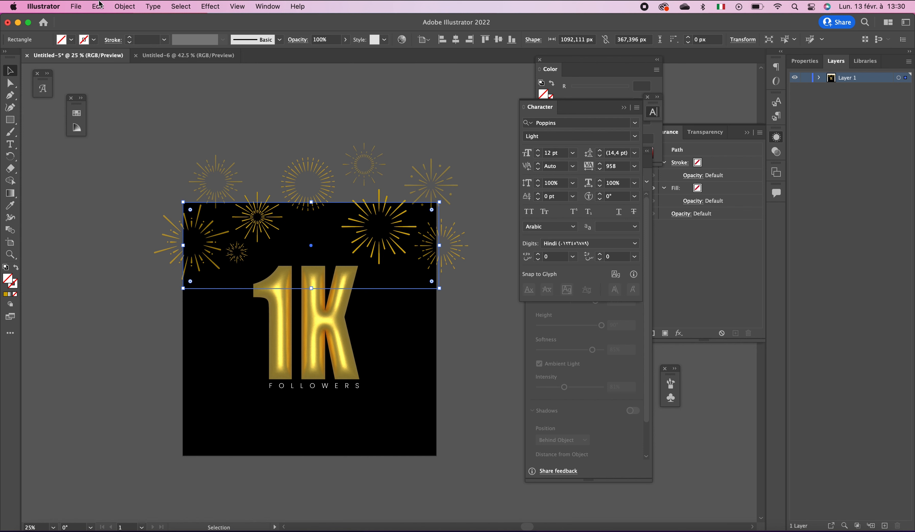
pyautogui.click(129, 8)
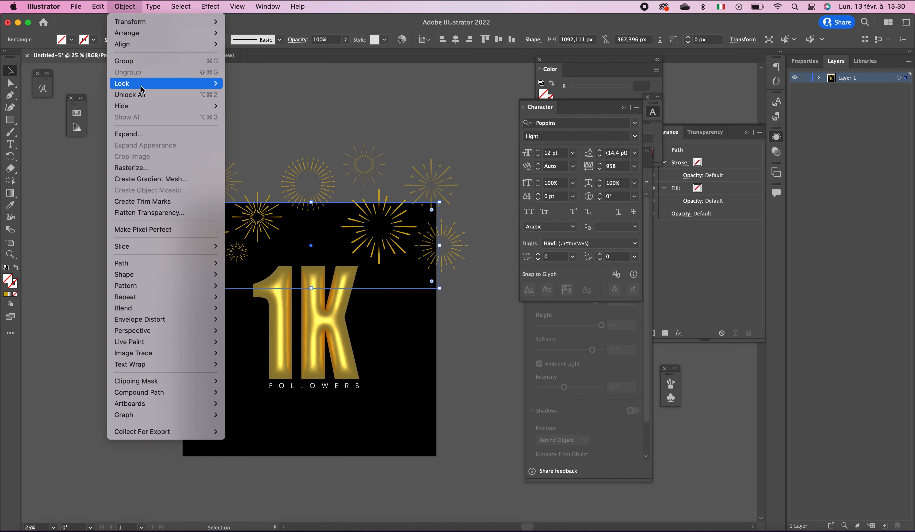
pyautogui.moveTo(140, 85)
pyautogui.click(242, 83)
# - Select all the gold fireworks and group them into one object
pyautogui.moveTo(168, 149); pyautogui.dragTo(479, 248)
pyautogui.click(124, 8)
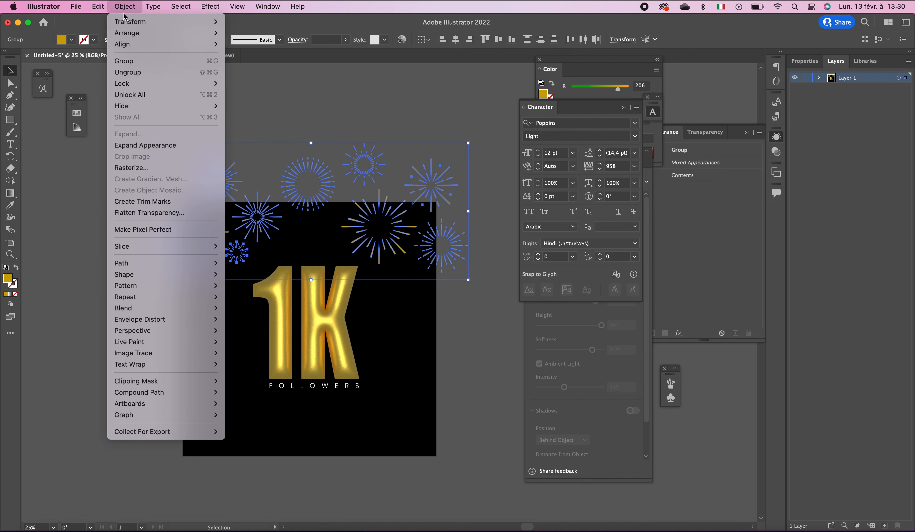
pyautogui.click(133, 59)
pyautogui.click(234, 104)
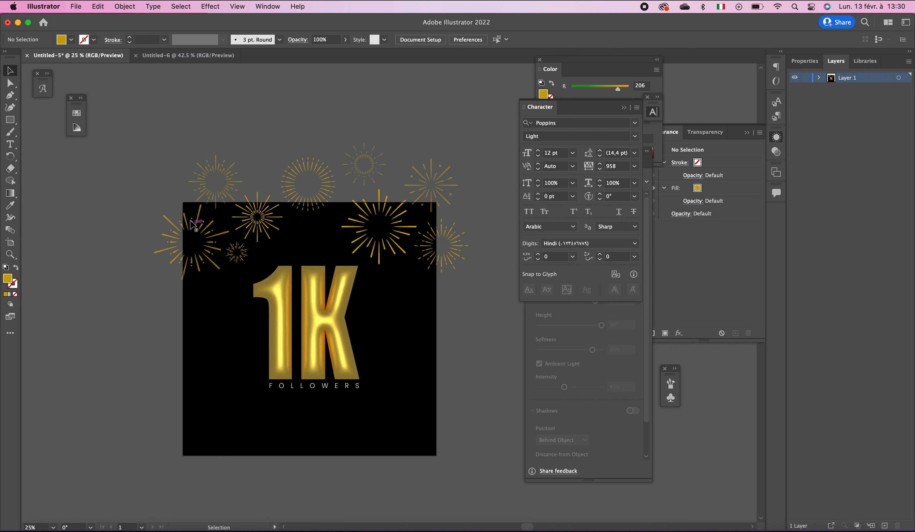
# - Unlock all locked objects and clear the selection
pyautogui.click(110, 7)
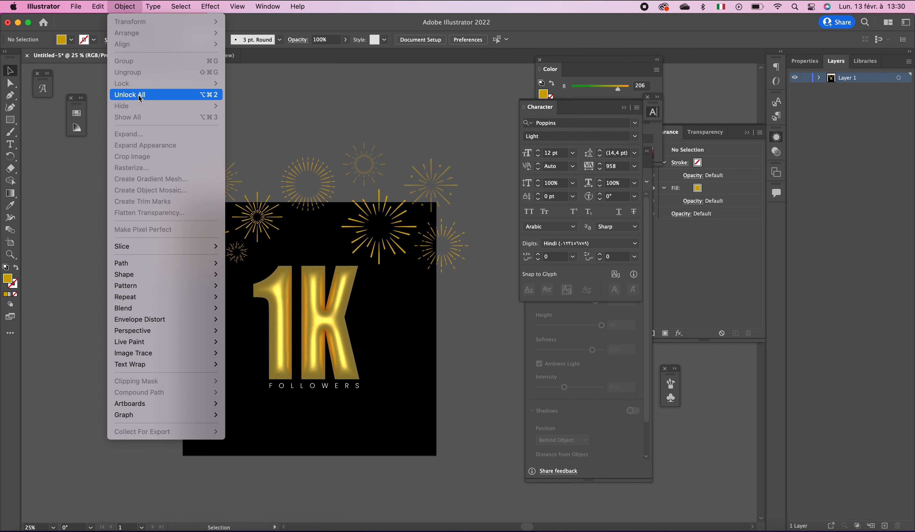
pyautogui.click(149, 93)
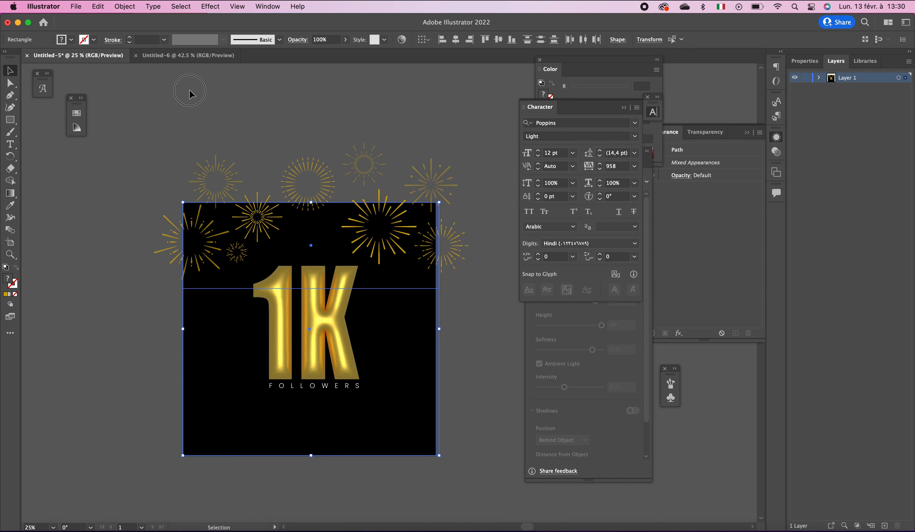
pyautogui.click(190, 95)
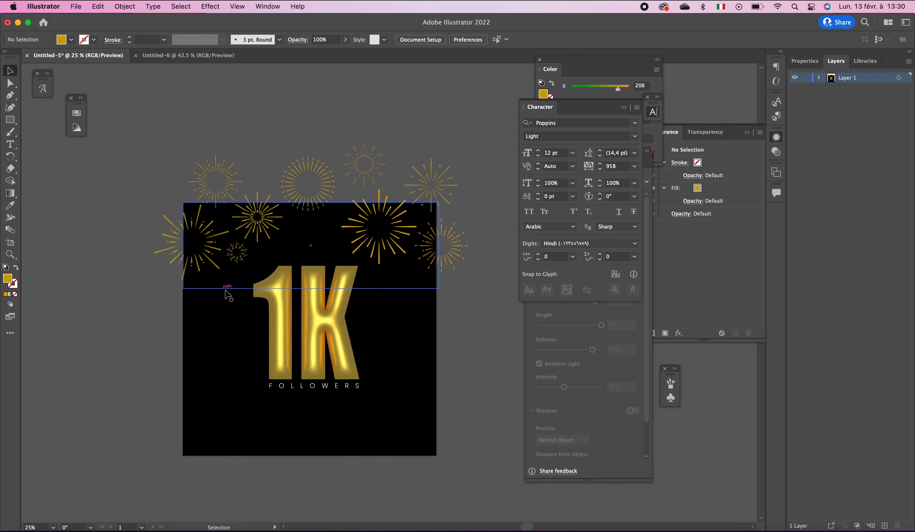
# - Make a clipping mask from the unfilled rectangle to crop the grouped gold fireworks to the square's upper part
pyautogui.click(237, 287)
pyautogui.keyDown('shift'); pyautogui.click(319, 170); pyautogui.keyUp('shift')
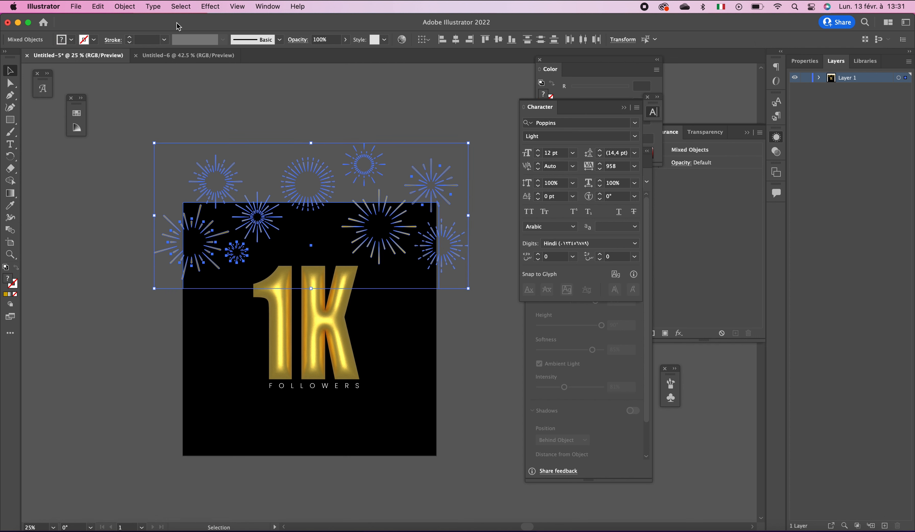
pyautogui.click(126, 7)
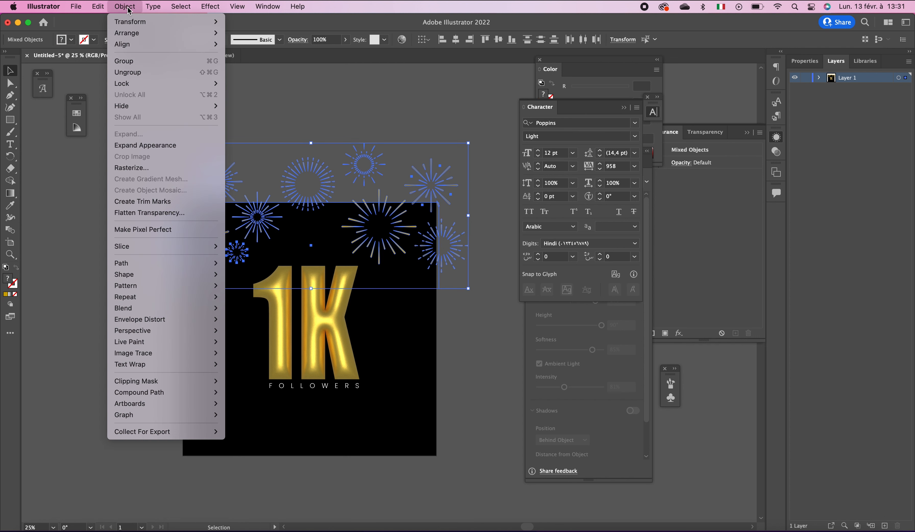
pyautogui.moveTo(190, 382)
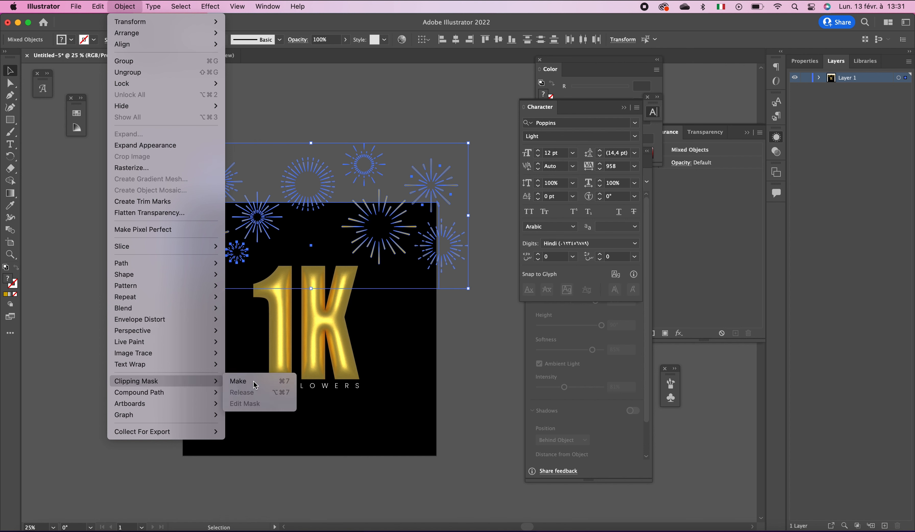
pyautogui.click(238, 382)
pyautogui.click(107, 215)
pyautogui.scroll(-3, 490, 262)
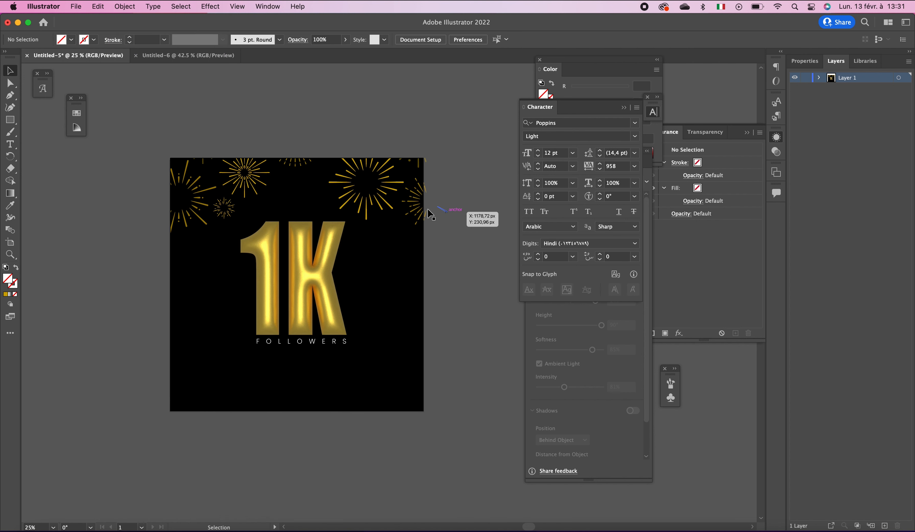
# - Duplicate the clipped fireworks straight down, rotate the copy 180°, and align it with the black square's bottom edge
pyautogui.click(375, 204)
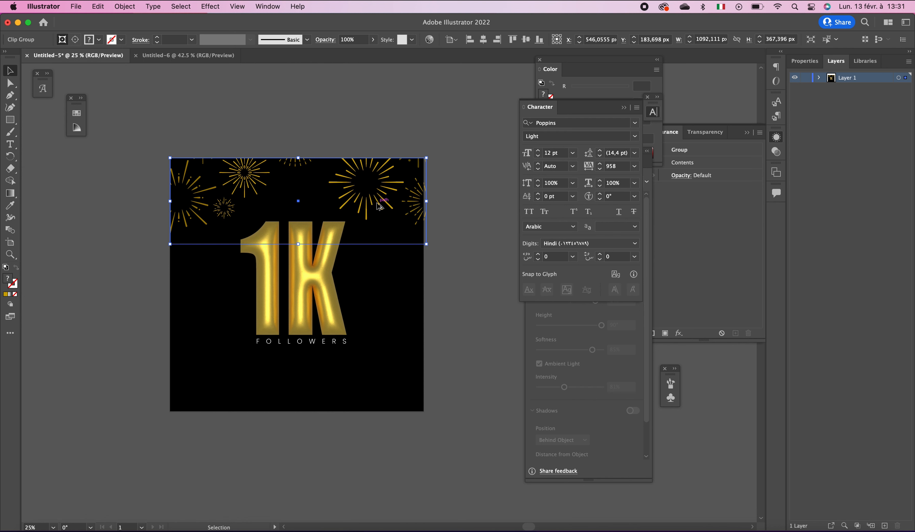
pyautogui.moveTo(378, 206); pyautogui.dragTo(380, 391)
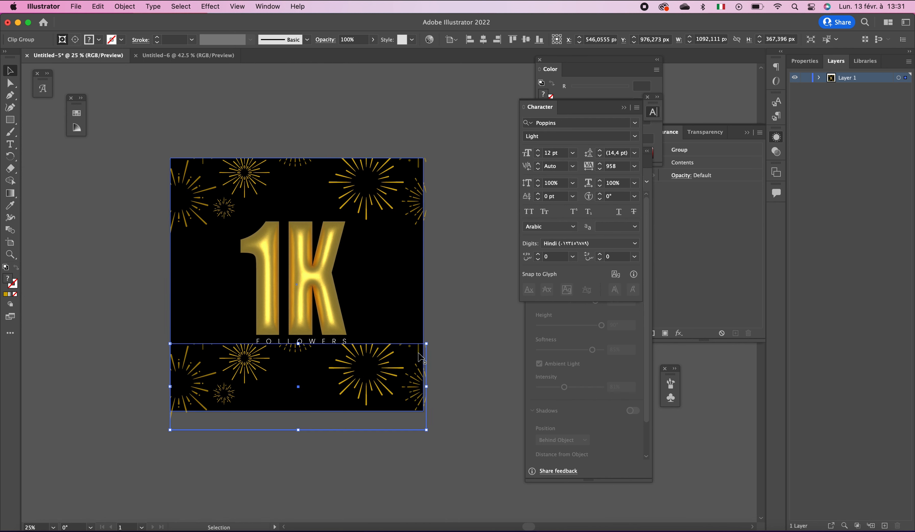
pyautogui.moveTo(433, 342); pyautogui.dragTo(106, 431)
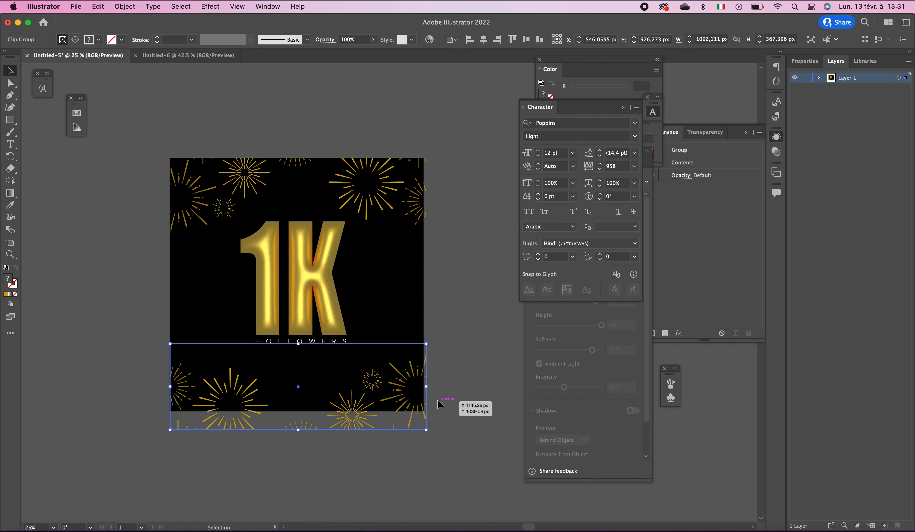
pyautogui.moveTo(341, 426); pyautogui.dragTo(342, 405)
pyautogui.click(450, 216)
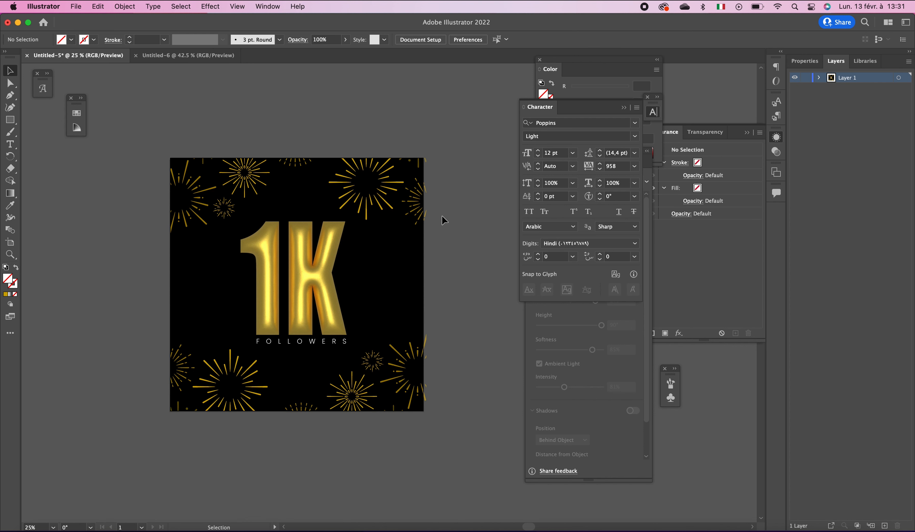
# - Set the opacity of both clipped firework groups to 40%
pyautogui.click(413, 396)
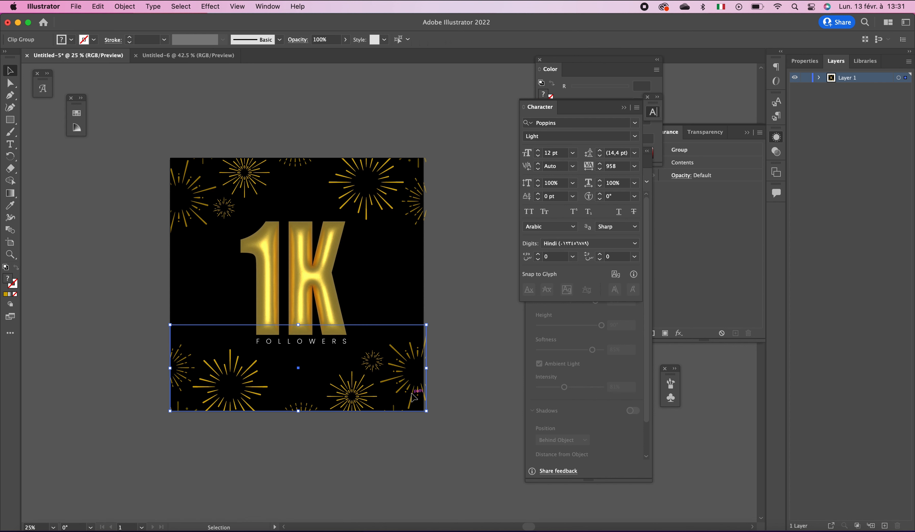
pyautogui.keyDown('shift'); pyautogui.click(388, 204); pyautogui.keyUp('shift')
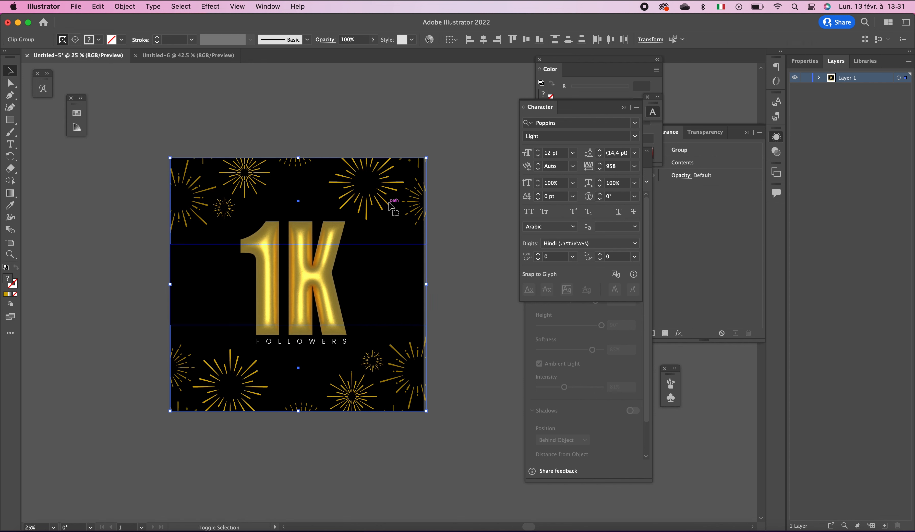
pyautogui.click(363, 39)
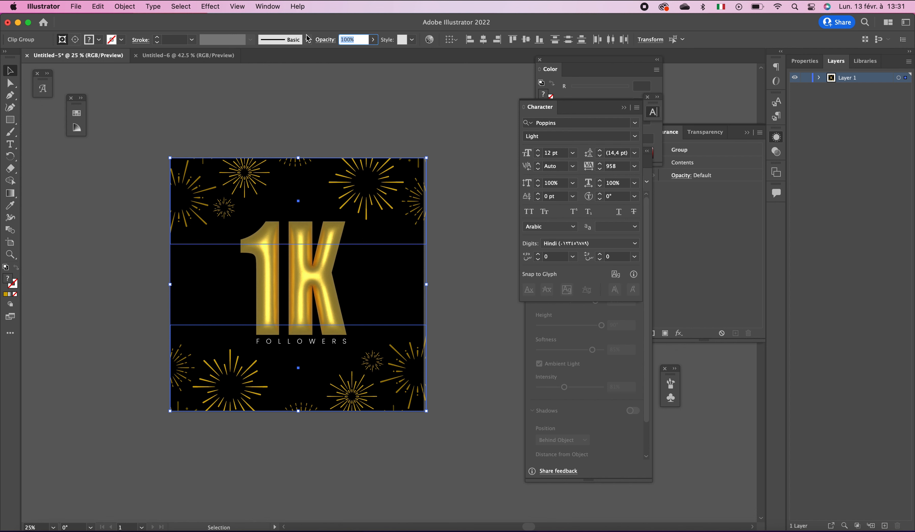
pyautogui.press('Return')
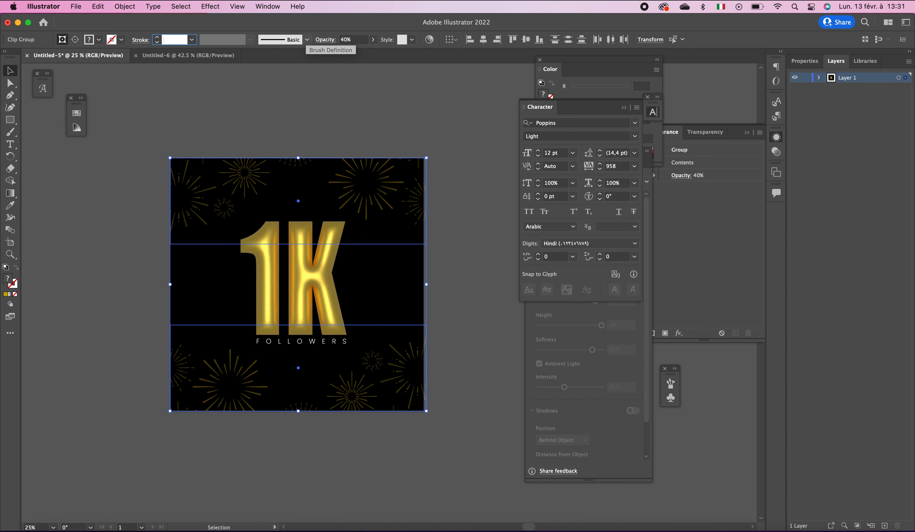
pyautogui.click(271, 109)
pyautogui.moveTo(364, 231); pyautogui.dragTo(369, 212)
pyautogui.moveTo(430, 267); pyautogui.dragTo(431, 279)
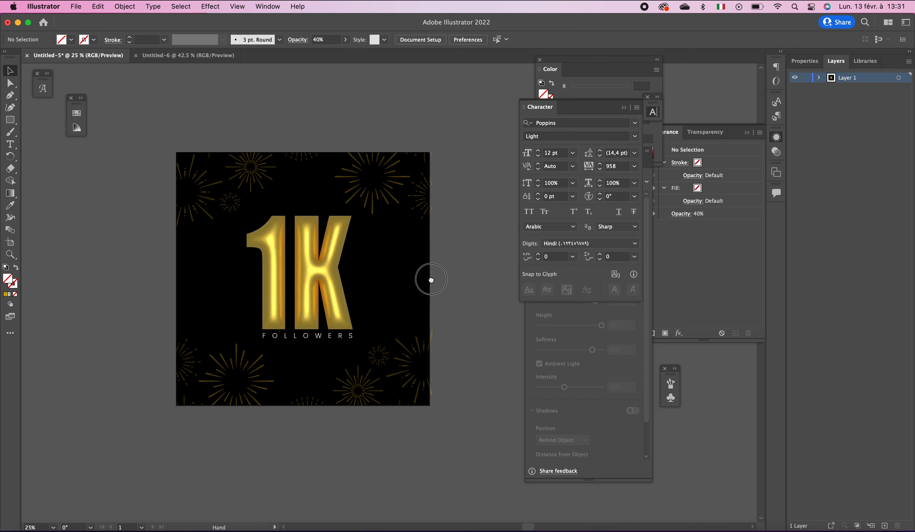
pyautogui.keyDown('super'); pyautogui.click(412, 276); pyautogui.keyUp('super')
pyautogui.moveTo(378, 268); pyautogui.dragTo(435, 213)
pyautogui.click(419, 366)
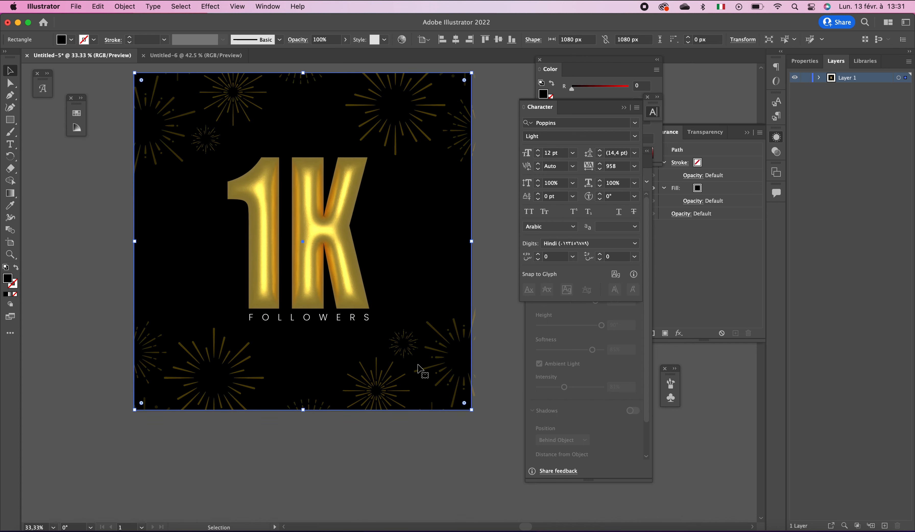
pyautogui.keyDown('alt'); pyautogui.keyDown('super'); pyautogui.click(399, 319); pyautogui.keyUp('super'); pyautogui.keyUp('alt')
pyautogui.click(455, 310)
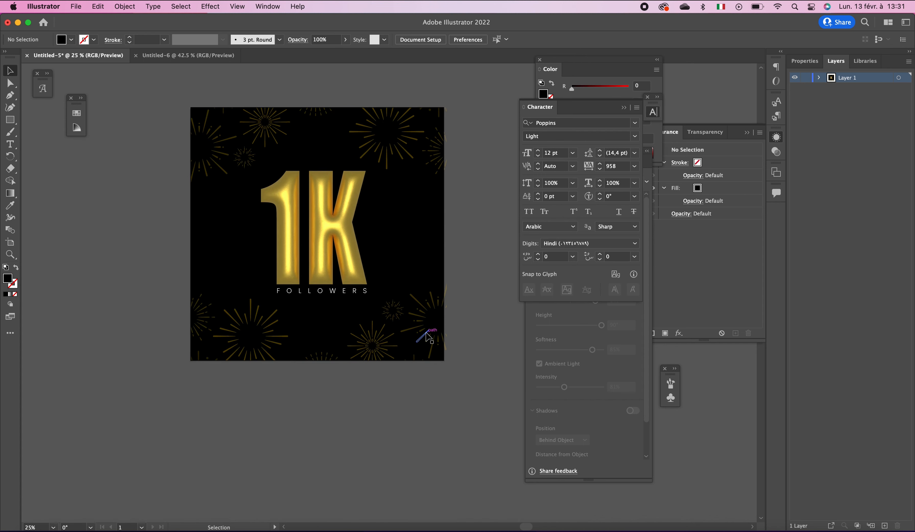
# - Reduce the opacity of the upper and lower firework groups to 30% and clear the selection
pyautogui.click(433, 345)
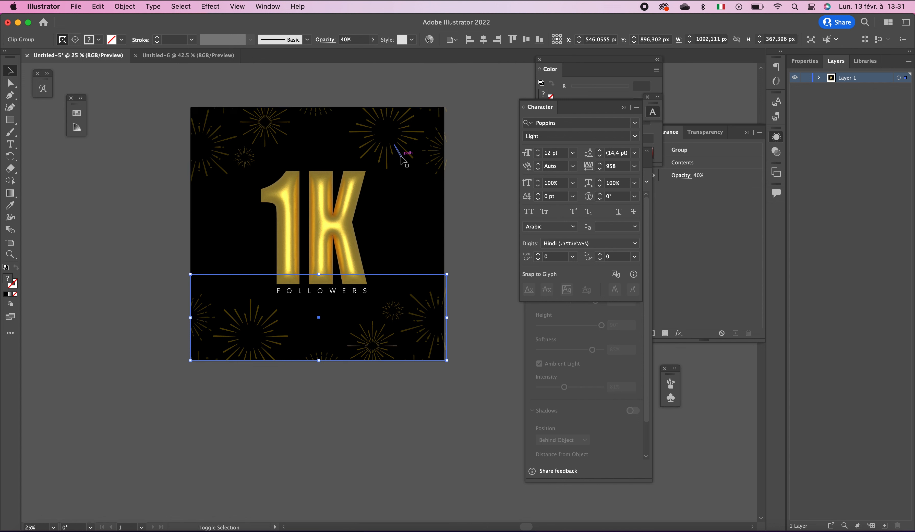
pyautogui.keyDown('shift'); pyautogui.click(404, 156); pyautogui.keyUp('shift')
pyautogui.click(354, 39)
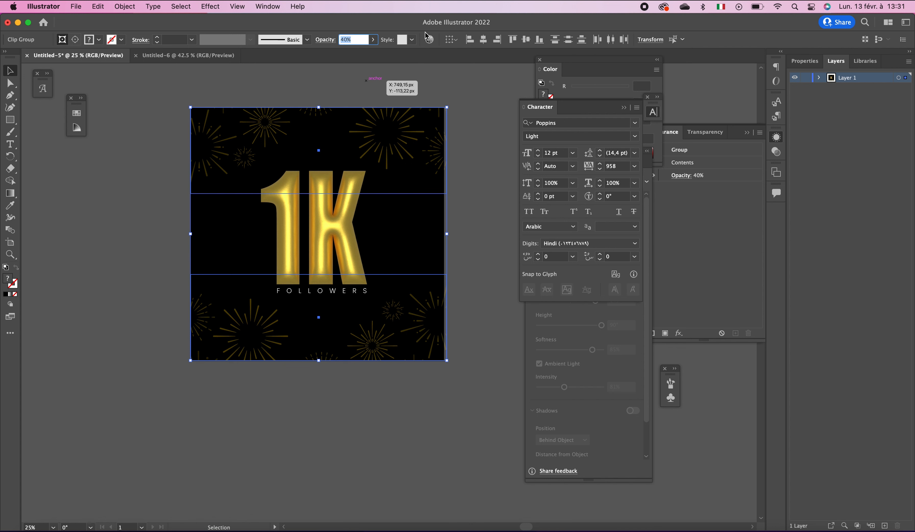
pyautogui.press('Return')
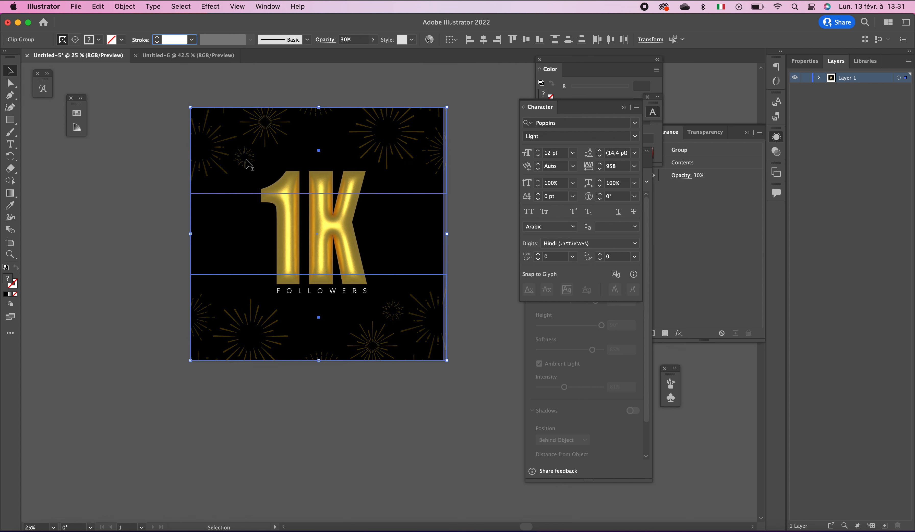
pyautogui.click(133, 178)
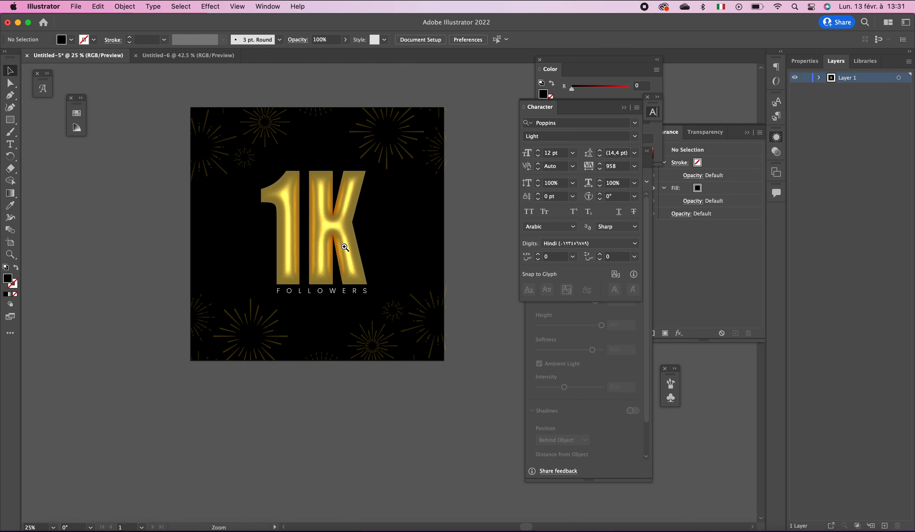
pyautogui.press('super+equal')
pyautogui.moveTo(433, 270); pyautogui.dragTo(411, 271)
pyautogui.press('super+equal')
pyautogui.press('super+minus')
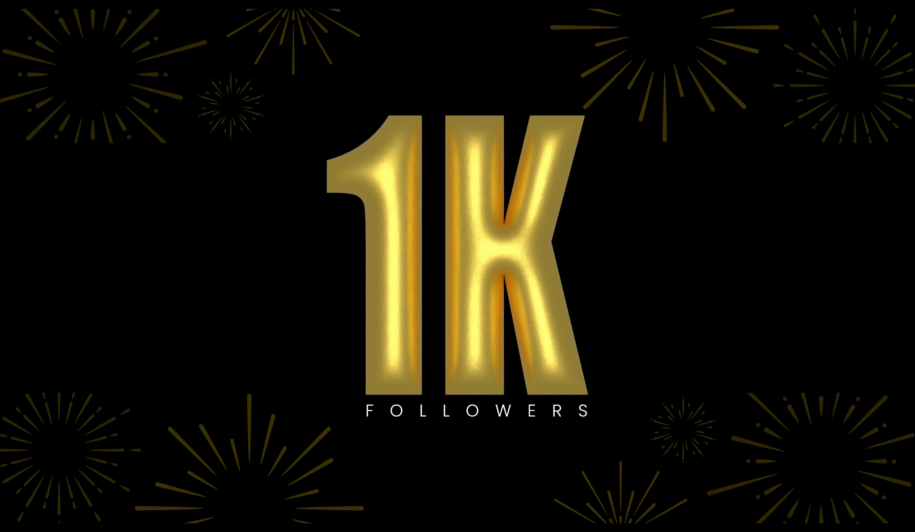